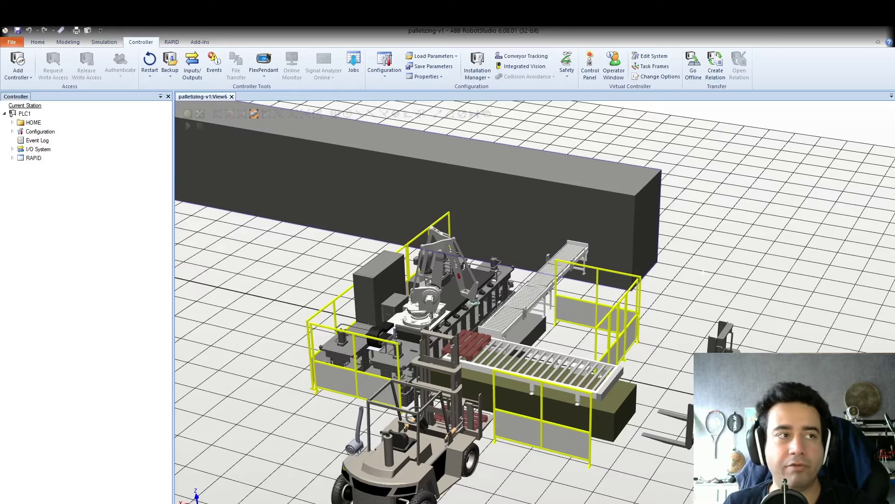
Orbit and zoom around the robot base, railing and yellow fence of the palletizing cell
scroll(533, 254, up, 1)
scroll(532, 254, up, 1)
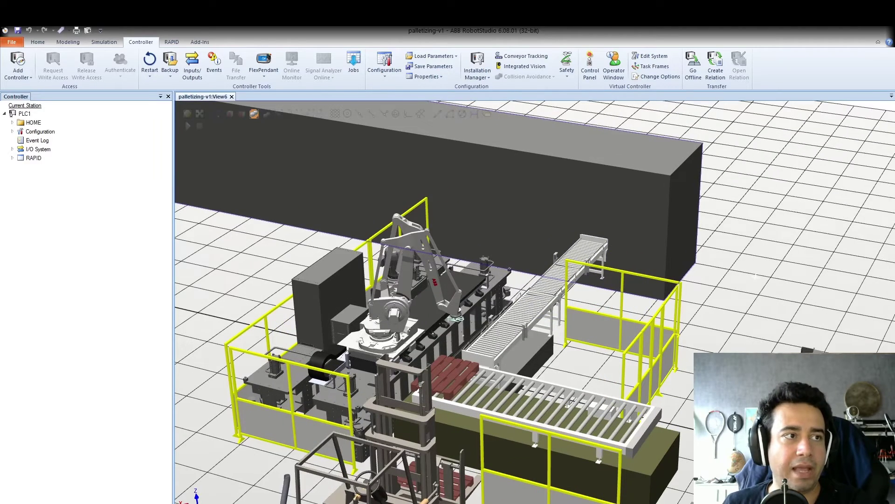
scroll(431, 384, up, 1)
scroll(432, 384, up, 1)
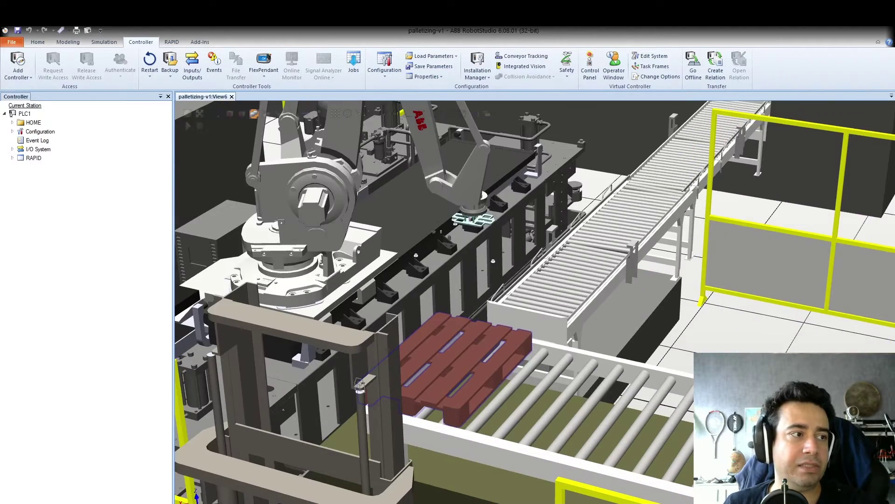
scroll(431, 384, down, 1)
scroll(466, 252, up, 1)
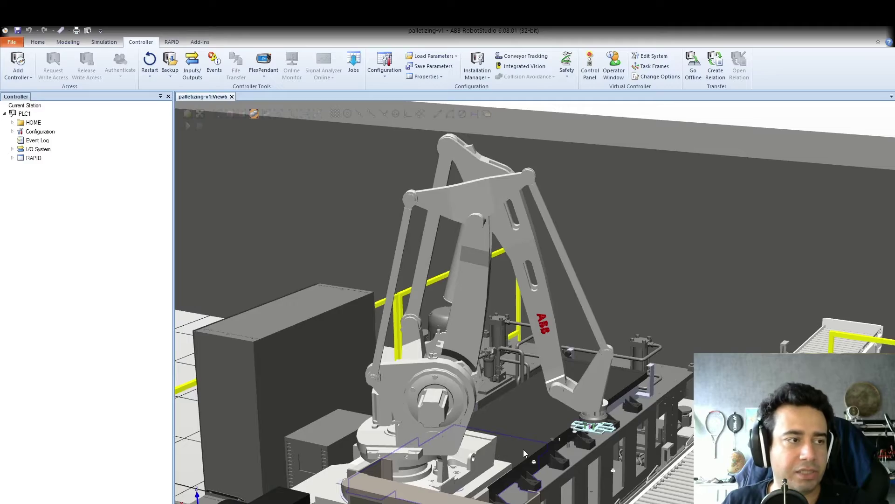
mouse_move(523, 450)
ctrl+shift+mouse_down()
mouse_move(502, 461)
mouse_move(707, 269)
ctrl+shift+mouse_up()
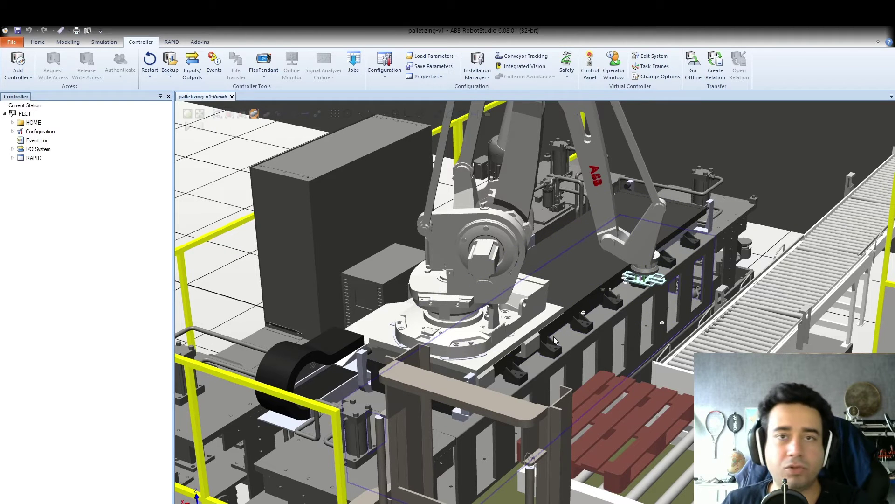
ctrl+shift+drag(558, 336, 491, 352)
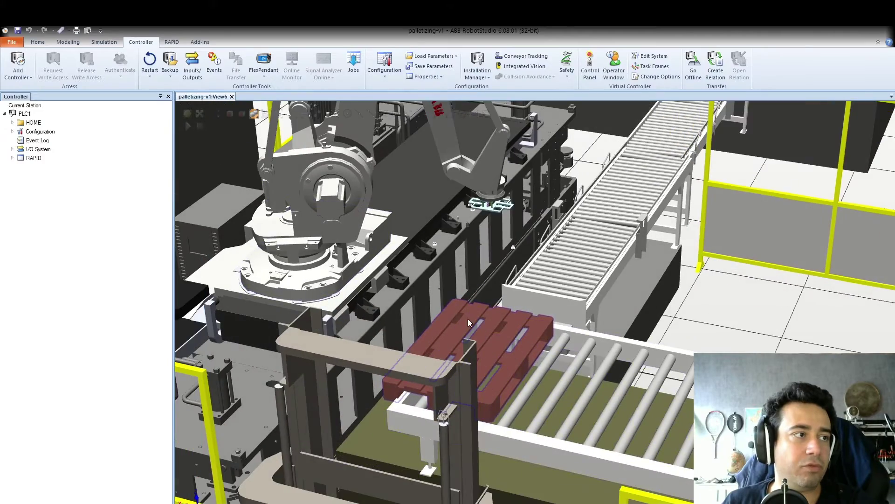
mouse_move(469, 318)
ctrl+shift+mouse_down()
mouse_move(590, 335)
mouse_move(540, 444)
ctrl+shift+mouse_up()
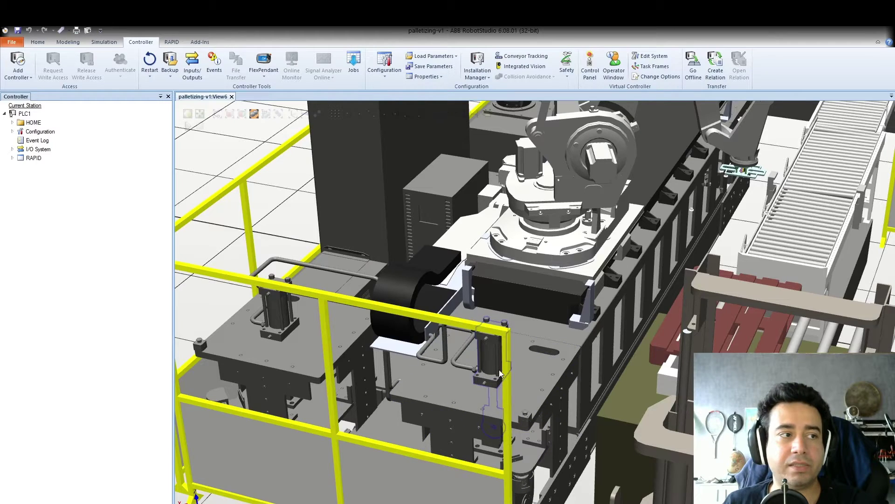
mouse_move(482, 380)
ctrl+shift+mouse_down()
mouse_move(528, 454)
mouse_move(516, 456)
mouse_move(592, 479)
ctrl+shift+mouse_up()
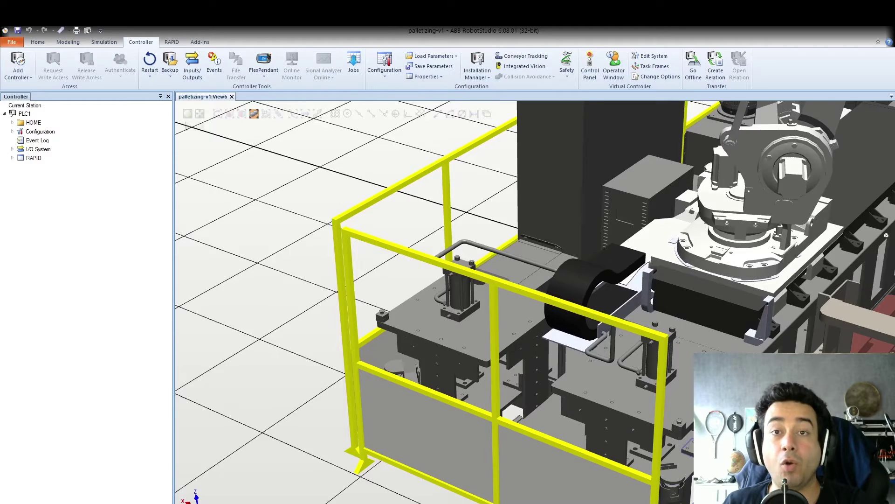
scroll(678, 449, up, 3)
scroll(679, 449, up, 2)
scroll(678, 449, down, 4)
scroll(679, 494, down, 1)
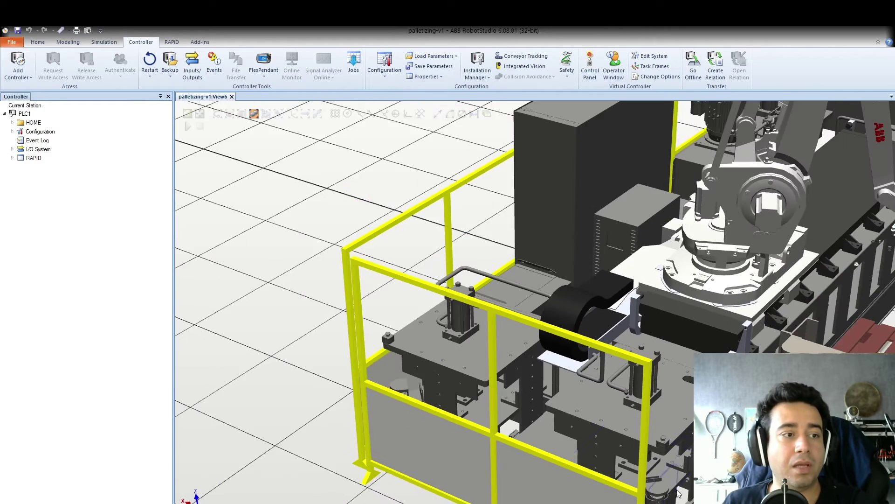
scroll(680, 494, up, 1)
scroll(685, 495, down, 1)
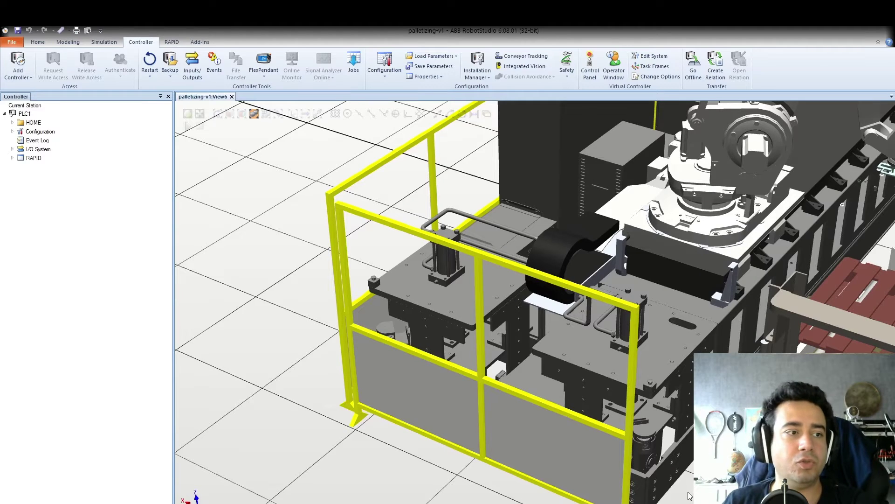
scroll(645, 318, up, 2)
scroll(644, 319, down, 1)
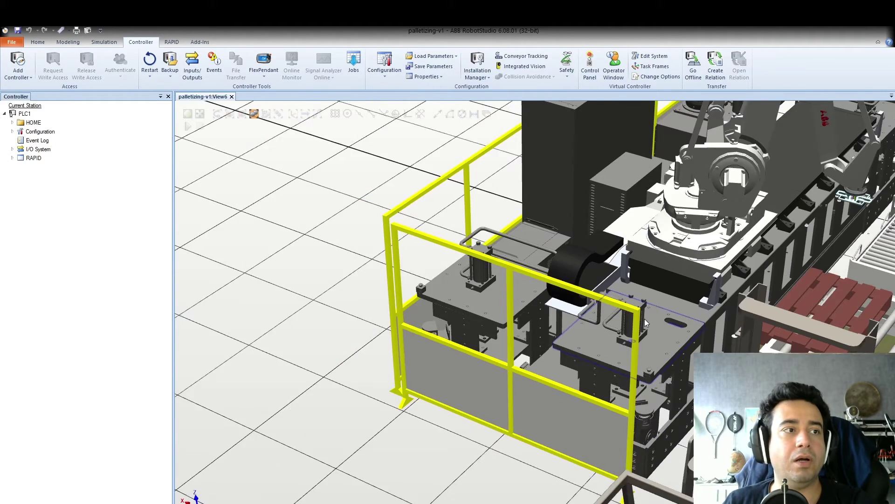
scroll(645, 318, down, 2)
Orbit back over the fenced cell to inspect the motor unit from several angles
ctrl+shift+drag(644, 318, 767, 333)
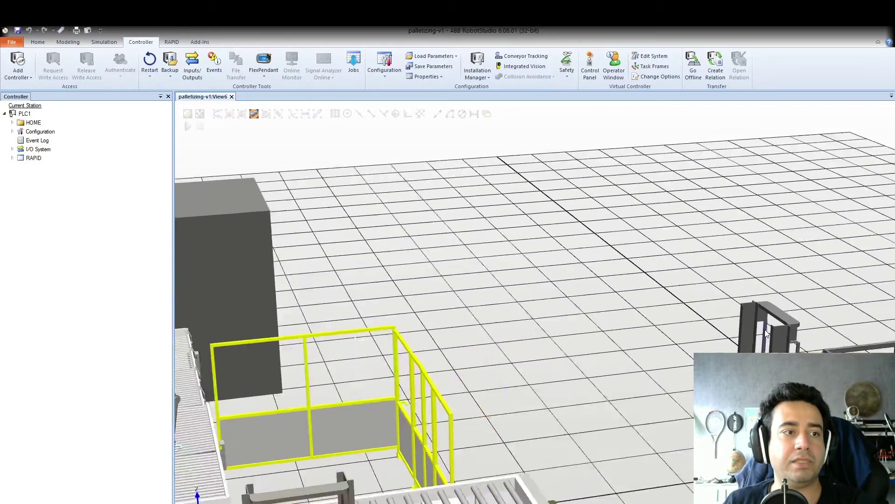
scroll(630, 364, down, 3)
mouse_move(630, 364)
ctrl+shift+mouse_down()
mouse_move(491, 407)
mouse_move(559, 370)
mouse_move(363, 399)
ctrl+shift+mouse_up()
scroll(491, 407, up, 3)
scroll(498, 397, up, 2)
scroll(498, 394, down, 2)
scroll(559, 371, up, 2)
scroll(559, 371, down, 2)
scroll(264, 408, up, 2)
scroll(264, 407, up, 2)
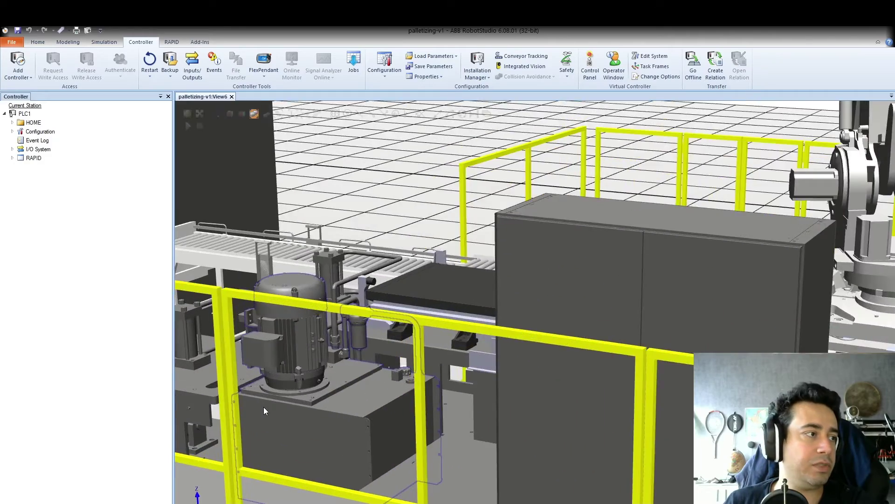
scroll(264, 407, down, 2)
ctrl+shift+drag(299, 399, 352, 379)
scroll(351, 379, up, 2)
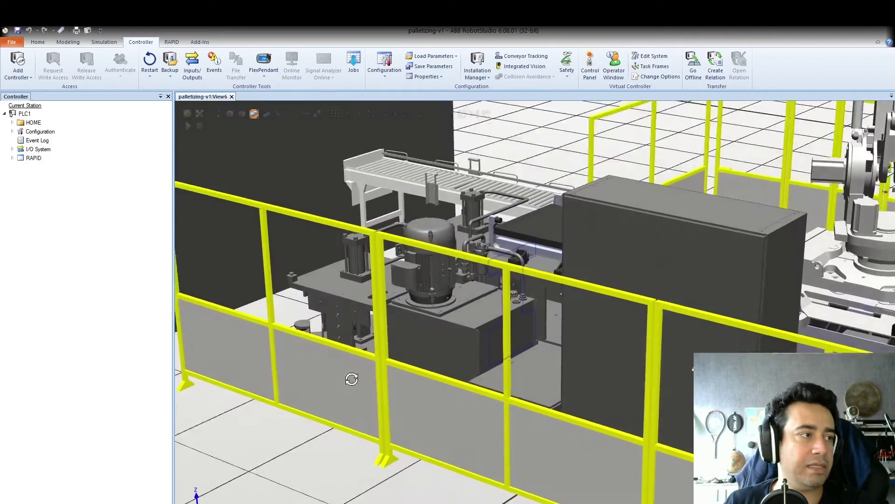
scroll(352, 379, down, 2)
scroll(675, 331, up, 2)
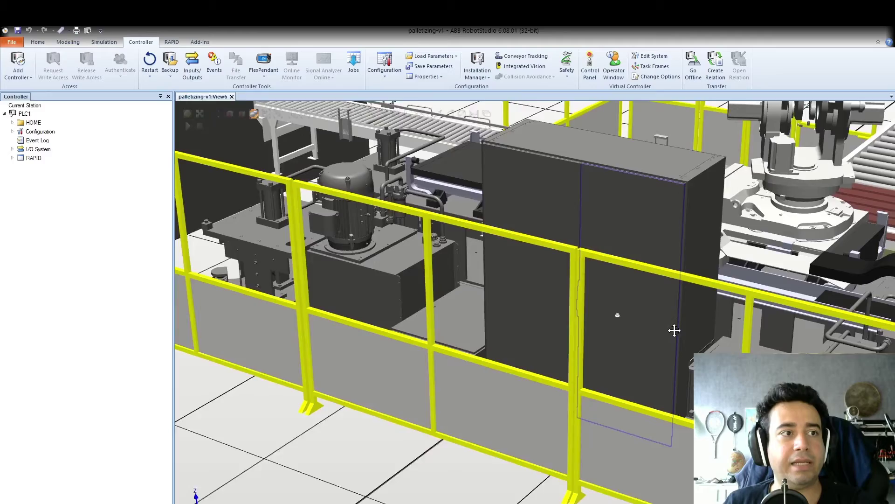
scroll(674, 331, down, 2)
mouse_move(675, 330)
ctrl+shift+mouse_down()
mouse_move(510, 323)
mouse_move(723, 329)
ctrl+shift+mouse_up()
scroll(510, 324, up, 2)
scroll(510, 324, down, 2)
scroll(723, 330, down, 2)
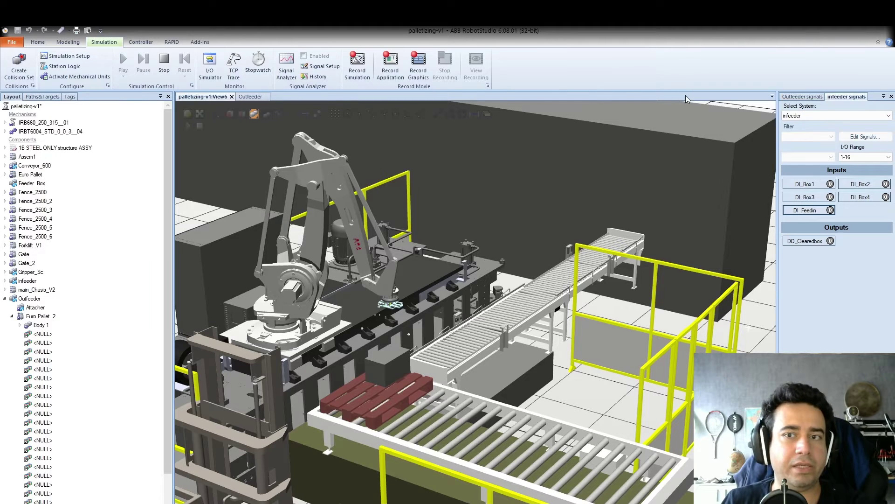
Toggle DI_Feedin on, off, then on again to feed boxes onto the infeed conveyor
click(811, 211)
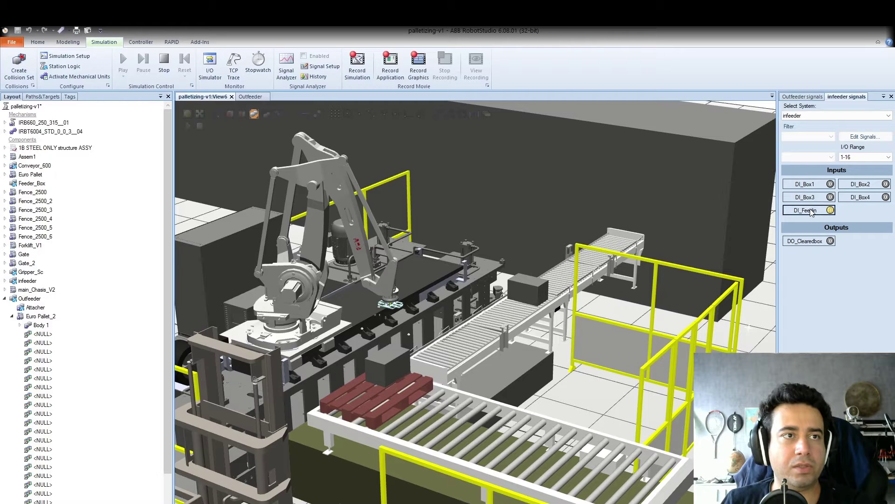
click(811, 211)
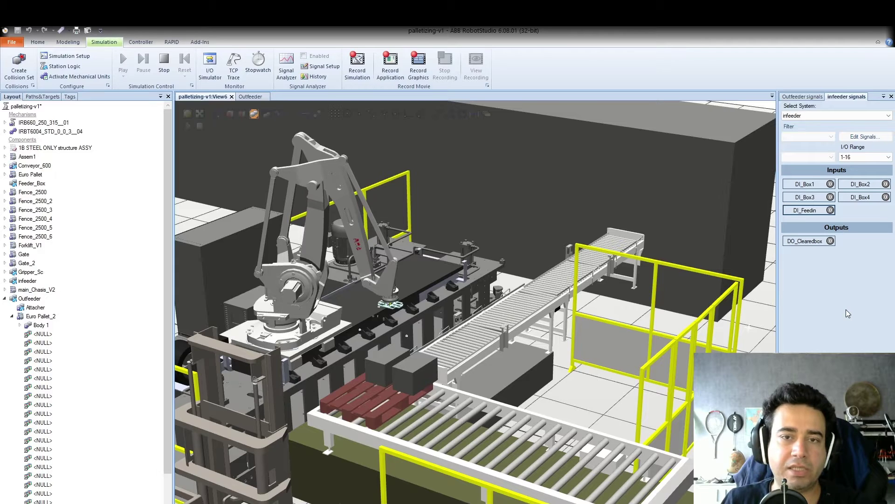
click(807, 210)
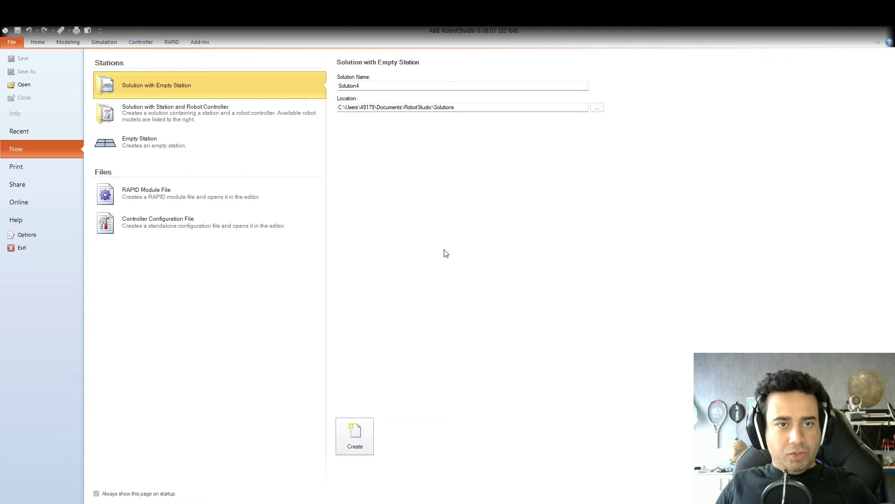
Select Empty Station and double-click it to create a blank station
click(143, 148)
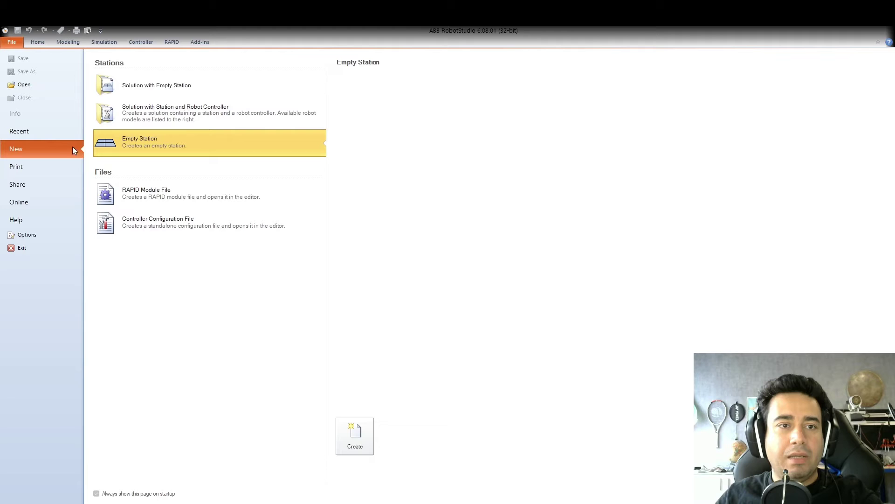
double_click(125, 145)
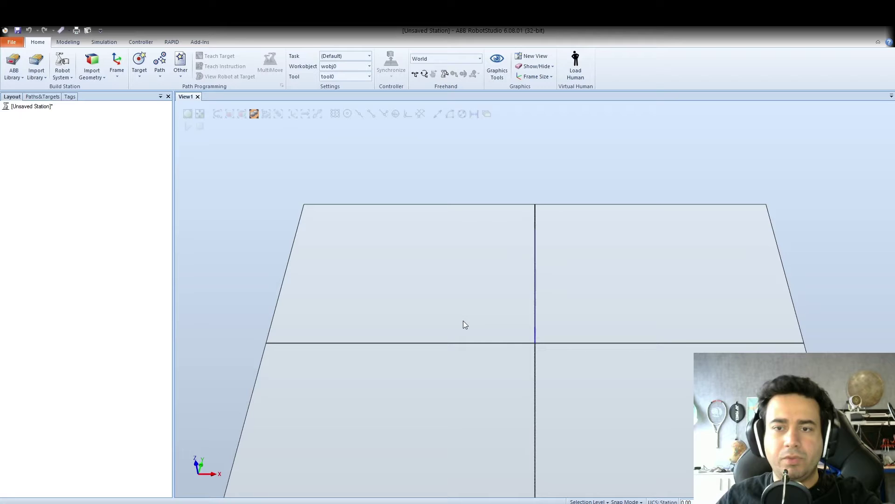
Zoom the view and deselect the imported IRBT6004 track by clicking empty space
scroll(602, 337, down, 5)
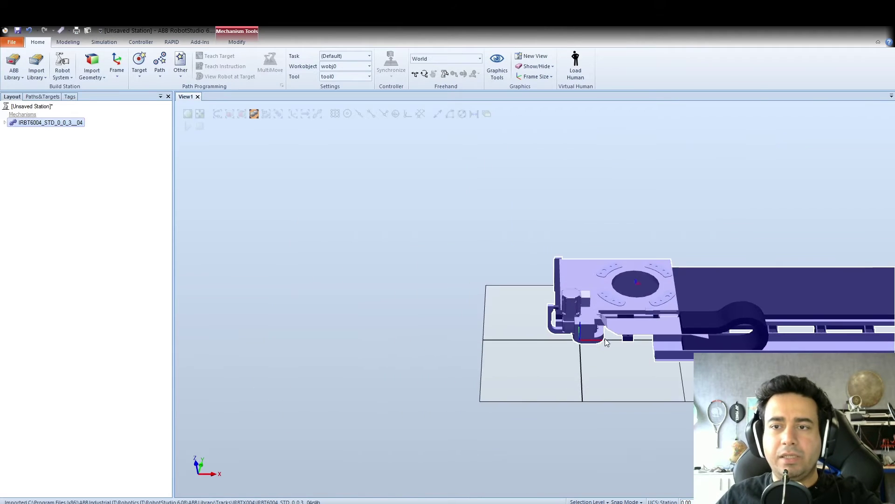
click(689, 189)
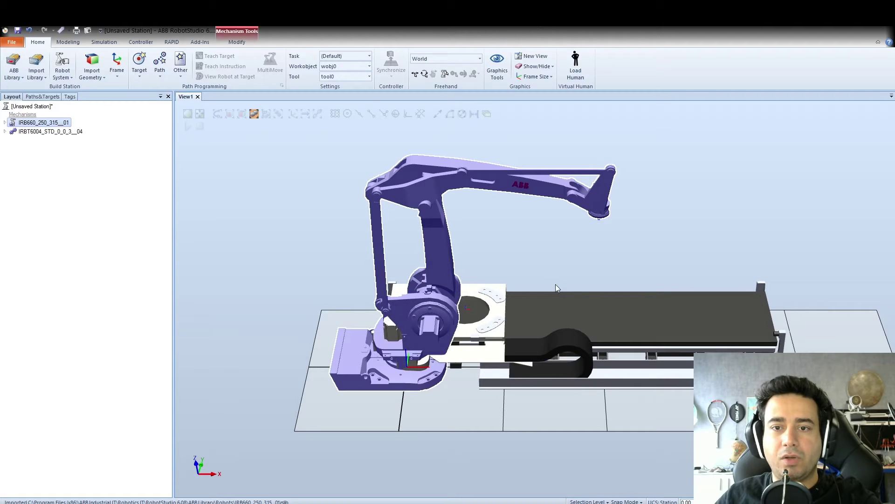
Drag IRB660 onto IRBT6004 in the Layout tree to mount it, deselecting before and after
click(543, 260)
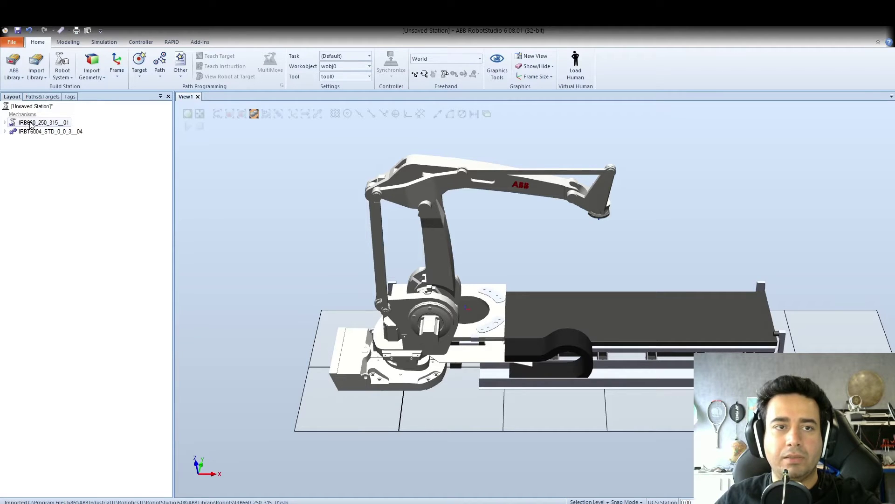
drag(26, 123, 33, 135)
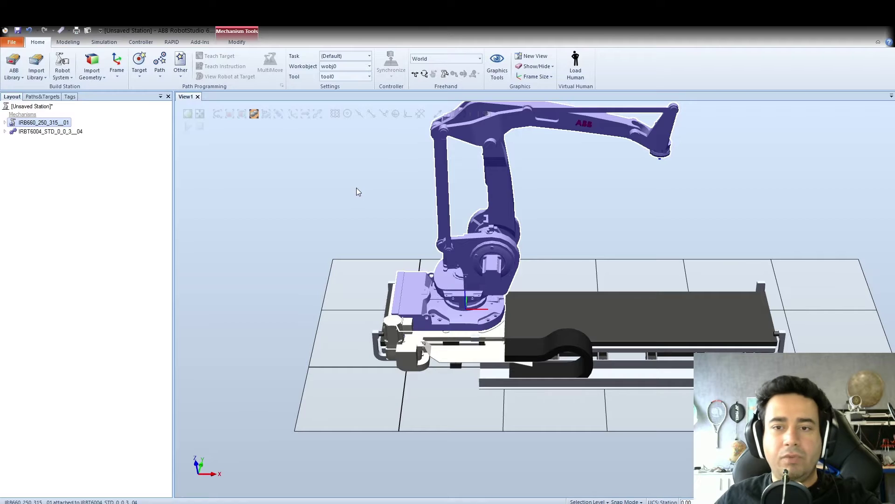
click(340, 202)
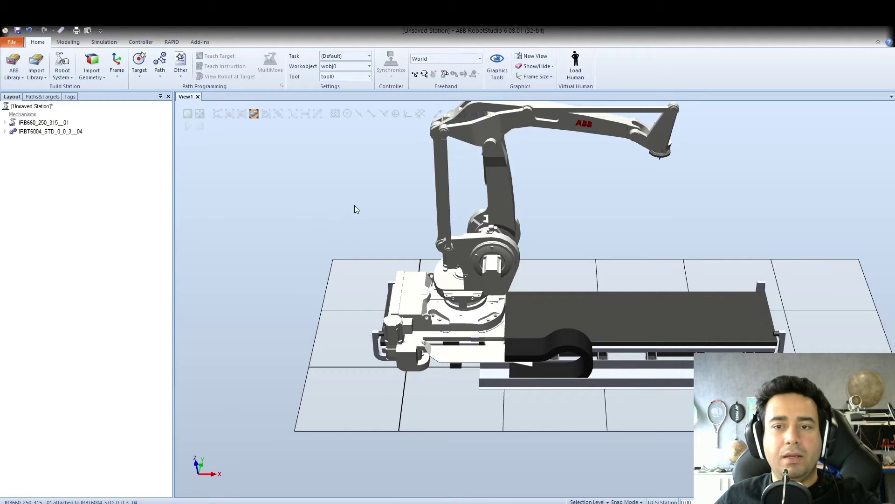
Zoom in and out to inspect the IRB660 robot mounted on the IRBT6004 track
scroll(511, 296, up, 3)
scroll(511, 296, down, 5)
scroll(606, 261, up, 2)
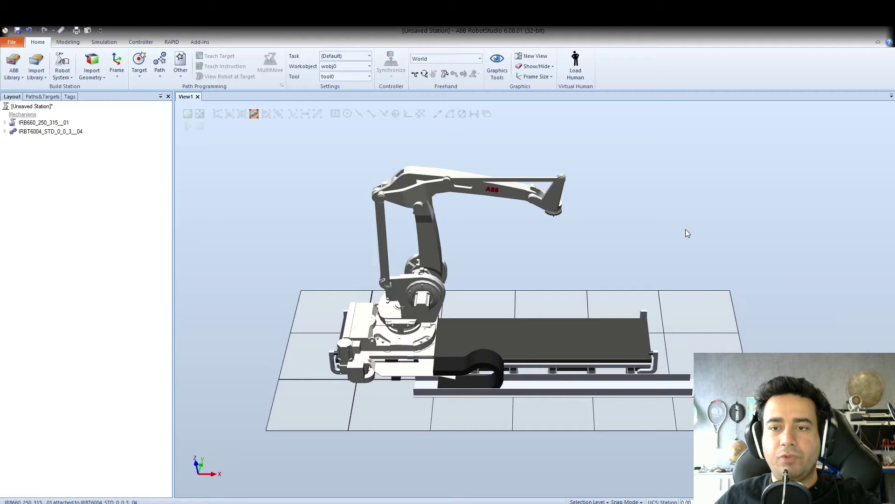
scroll(561, 293, up, 1)
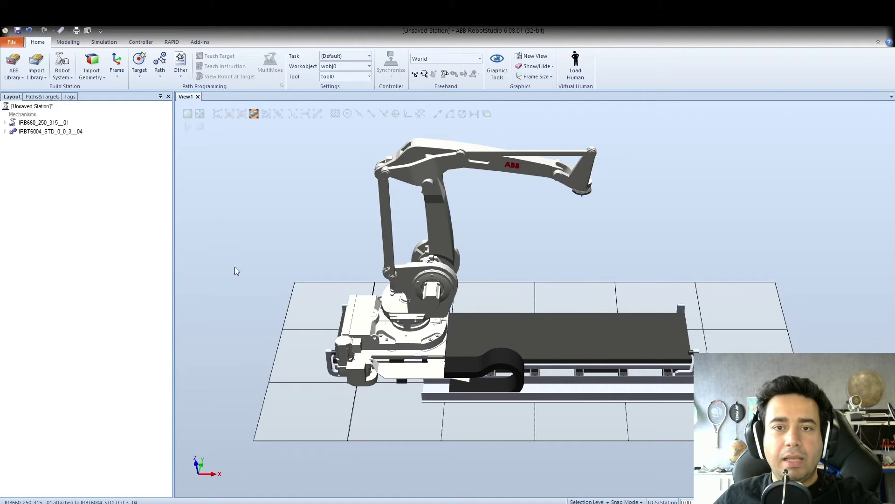
scroll(296, 269, down, 2)
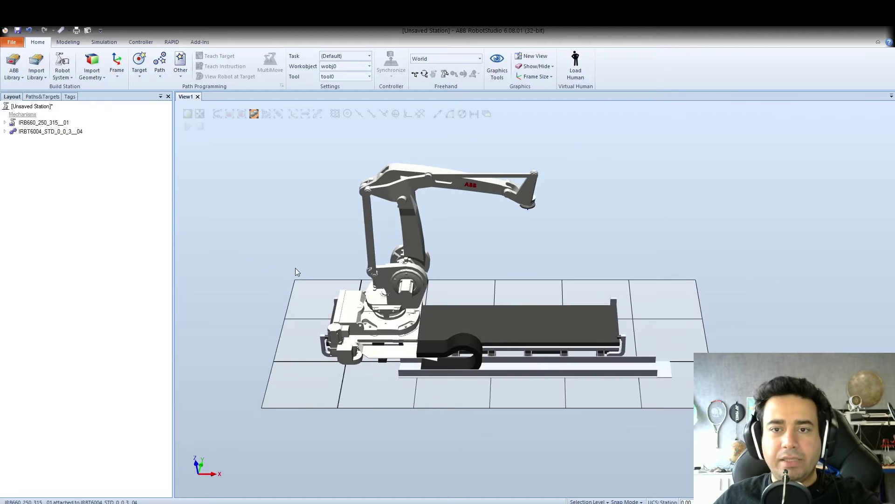
scroll(631, 187, up, 1)
scroll(625, 196, up, 1)
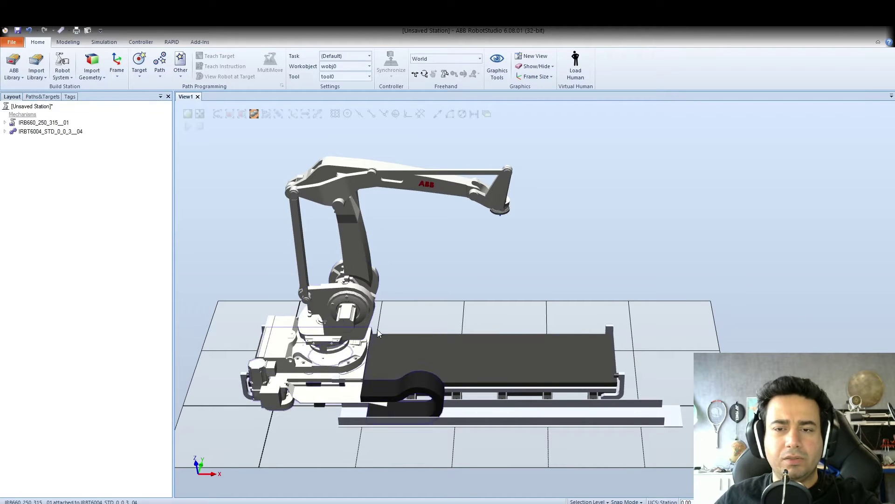
scroll(609, 319, down, 1)
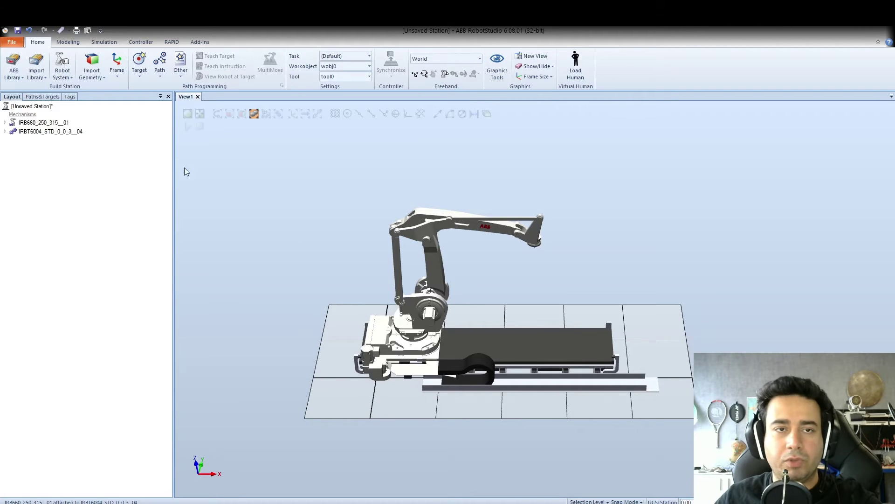
Import the main_Chasis_V1_2 platform geometry and open Set Position for the IRBT6004 track
click(93, 75)
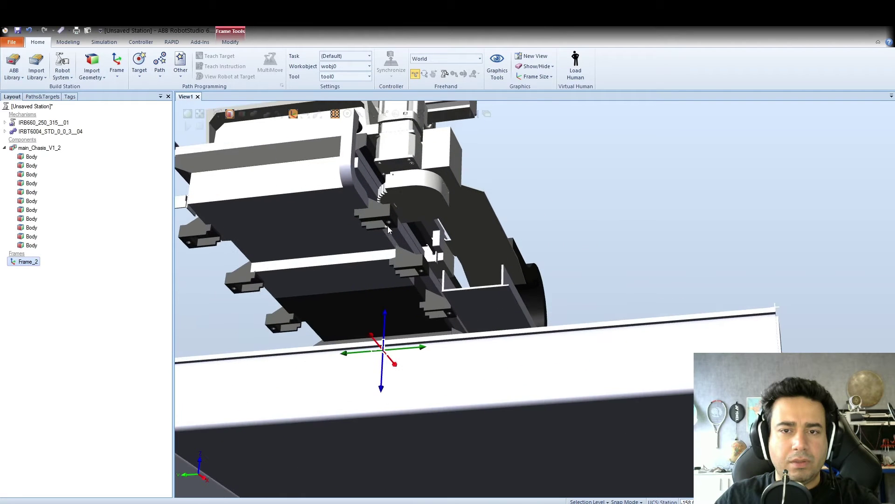
scroll(388, 225, down, 1)
scroll(387, 226, down, 1)
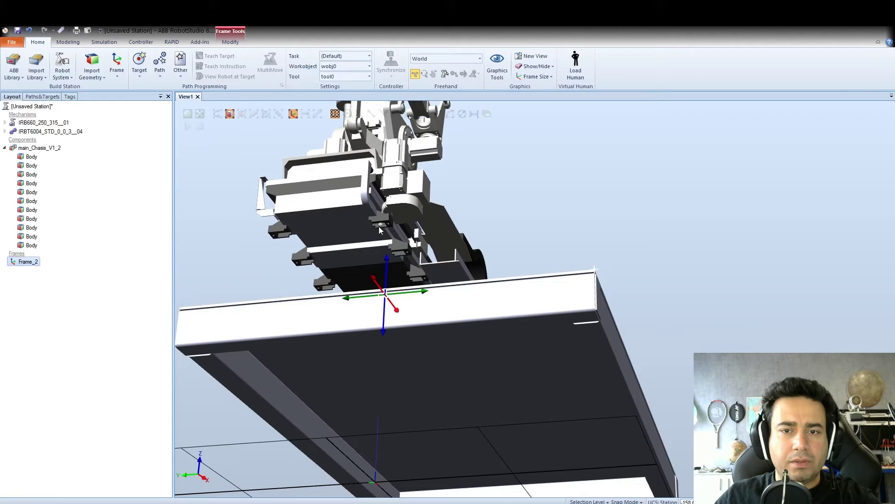
click(36, 316)
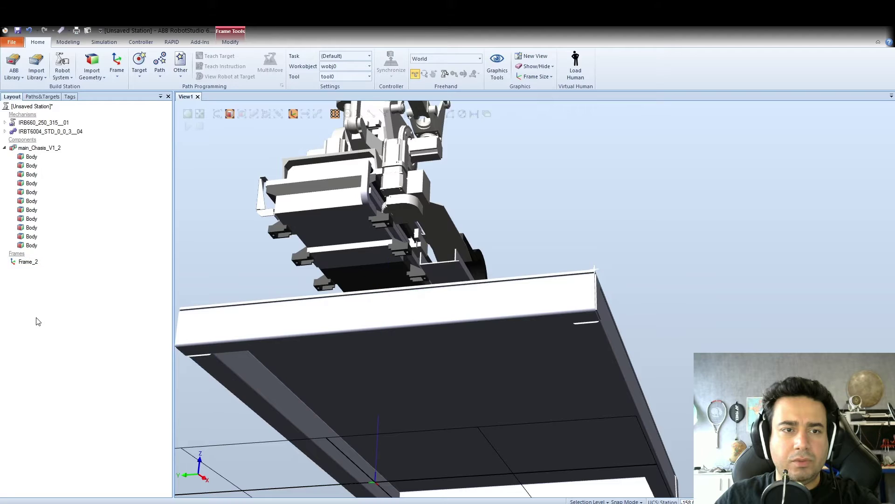
click(31, 133)
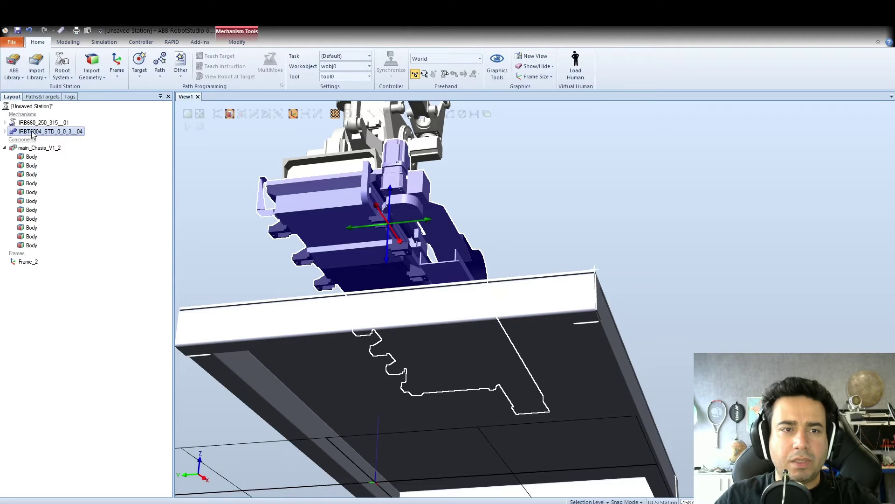
mouse_move(29, 135)
mouse_down()
mouse_move(29, 146)
mouse_move(33, 134)
mouse_up()
click(60, 362)
click(33, 135)
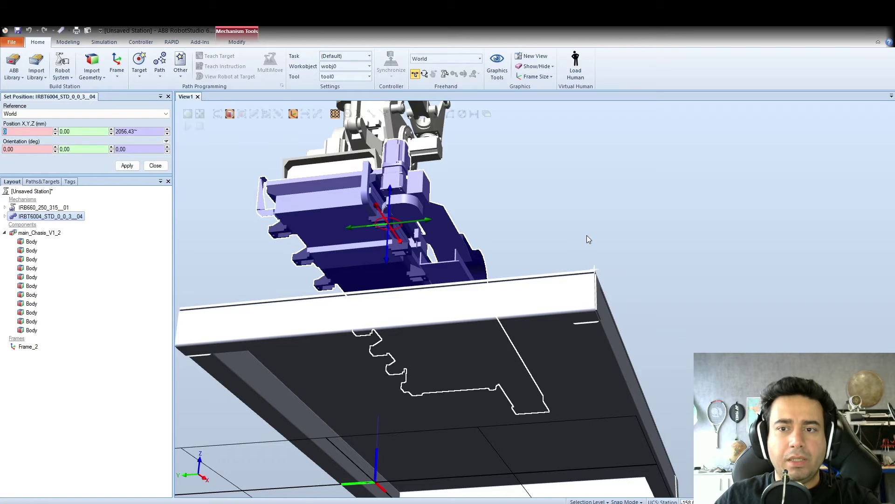
View the platform from above and pick its corner as the track's target position
ctrl+shift+drag(583, 229, 523, 324)
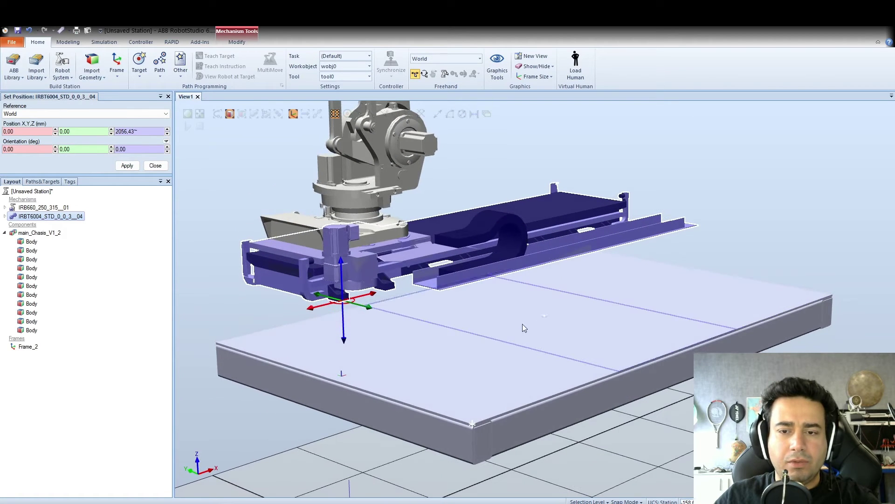
scroll(477, 423, up, 3)
scroll(477, 424, up, 5)
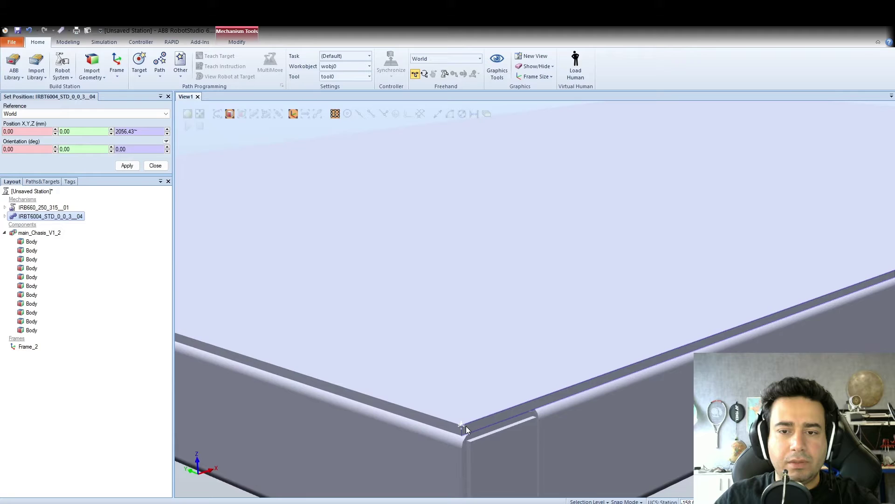
click(463, 426)
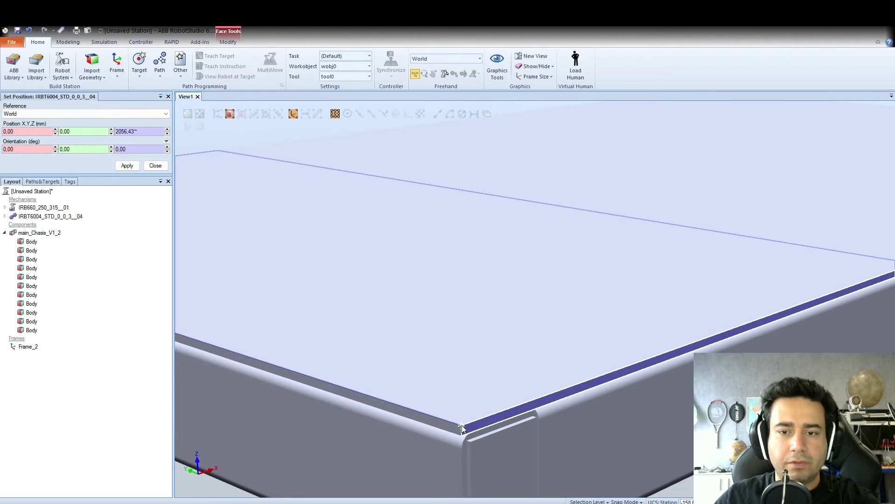
click(462, 425)
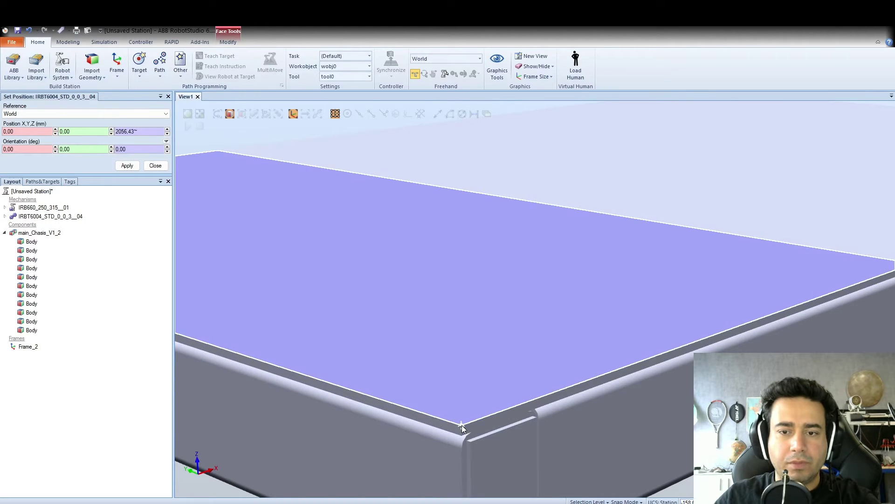
click(21, 132)
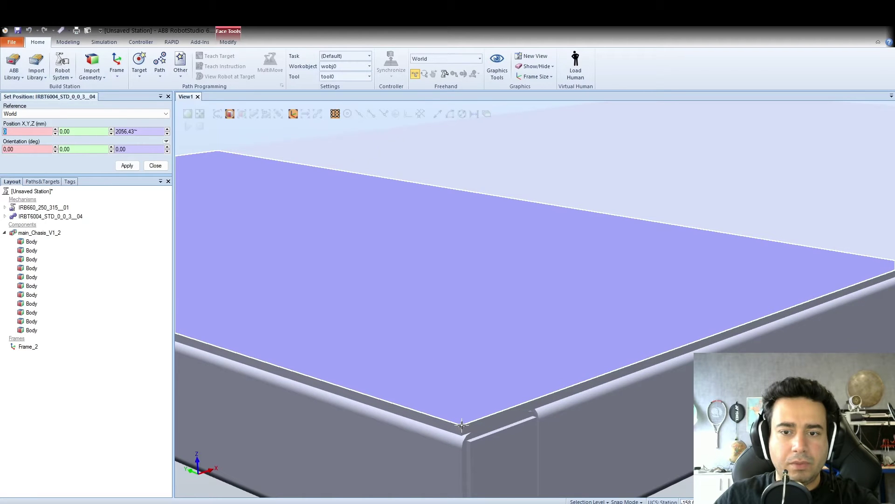
click(462, 425)
scroll(477, 357, down, 3)
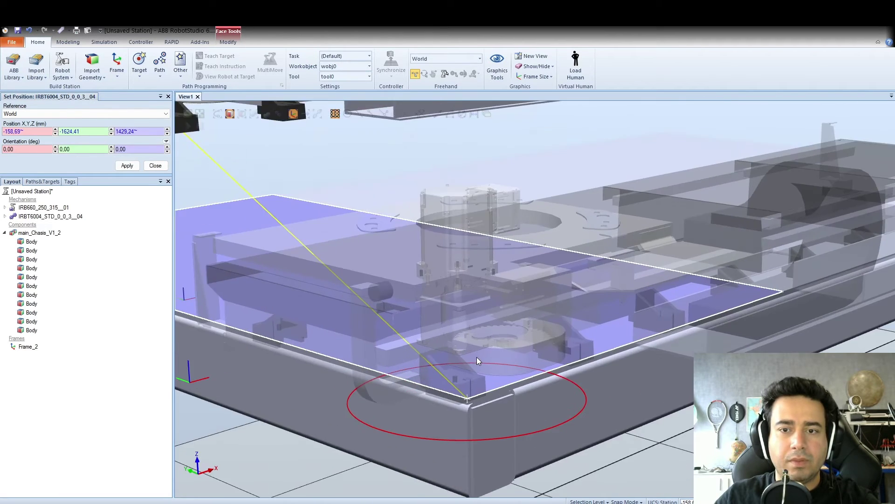
scroll(476, 356, down, 3)
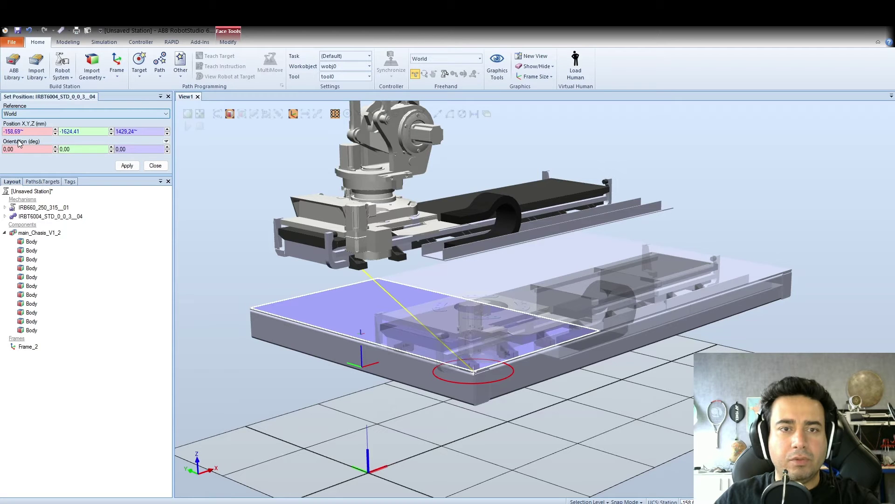
Switch the position reference to UCS and re-pick the platform corner
key(Down)
click(43, 131)
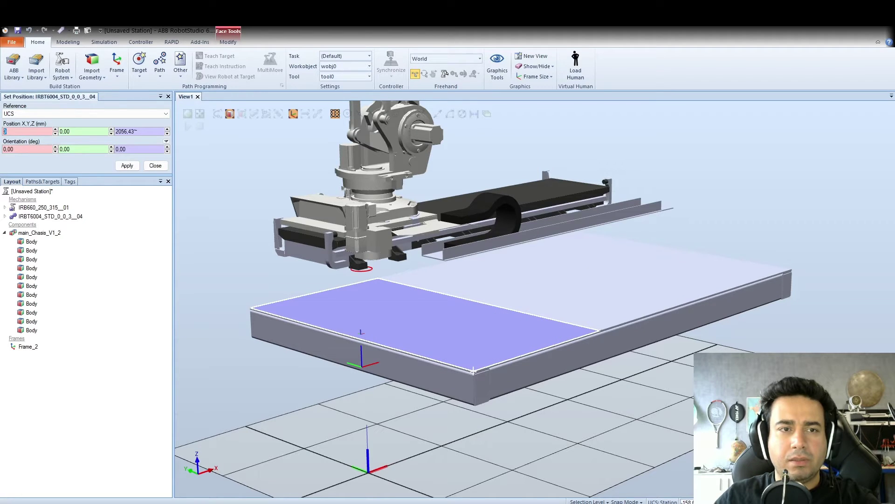
scroll(475, 371, up, 2)
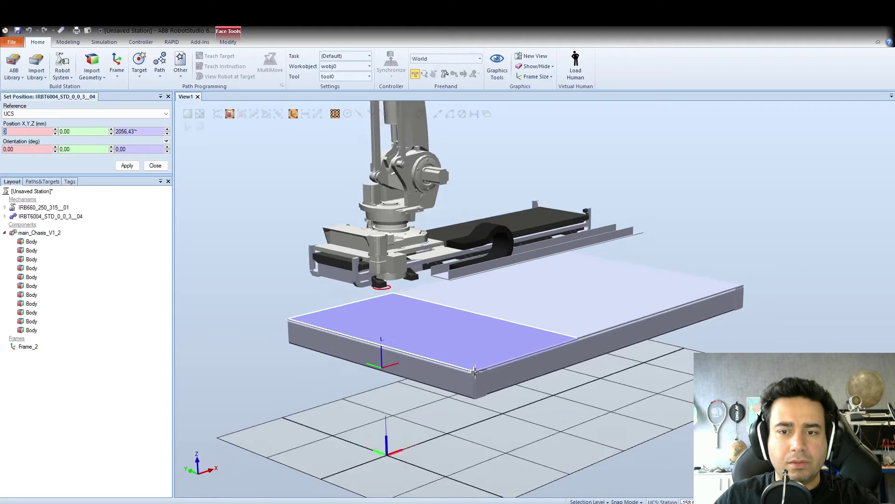
scroll(472, 370, up, 3)
scroll(469, 370, up, 2)
scroll(469, 369, down, 1)
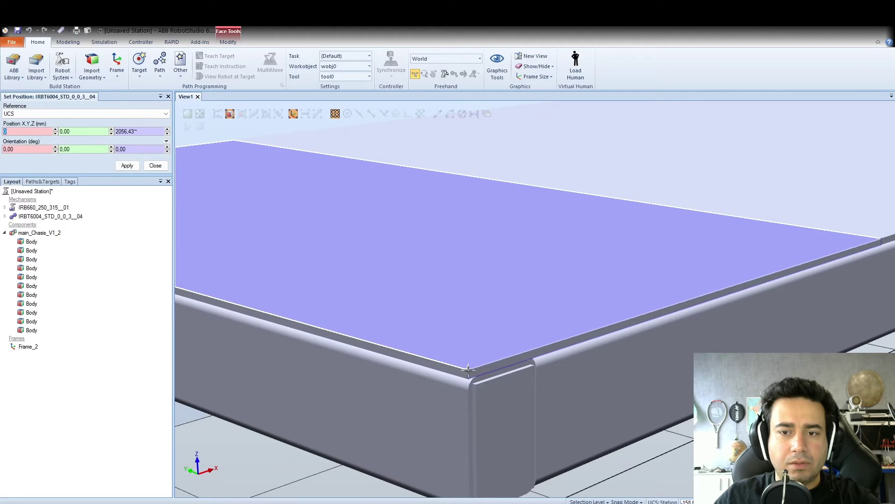
scroll(470, 369, down, 2)
click(473, 369)
scroll(482, 371, down, 2)
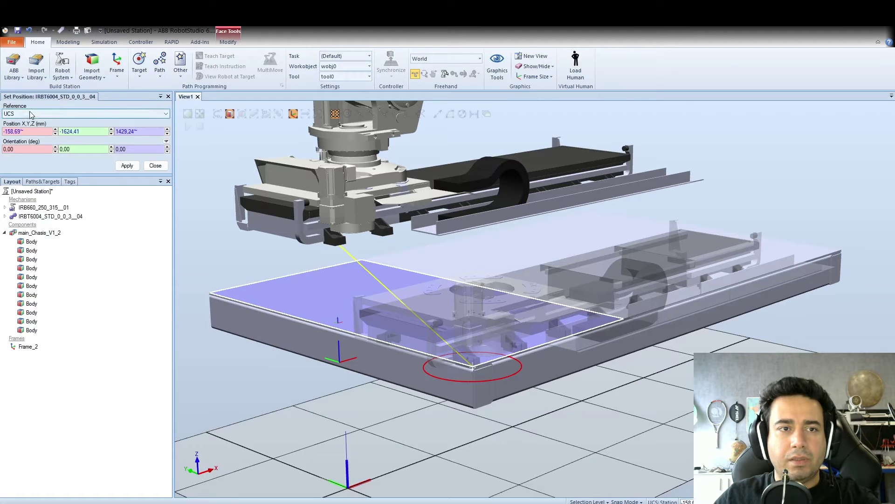
With the reference set to Local, snap the track to the chassis corner, apply and close
key(Escape)
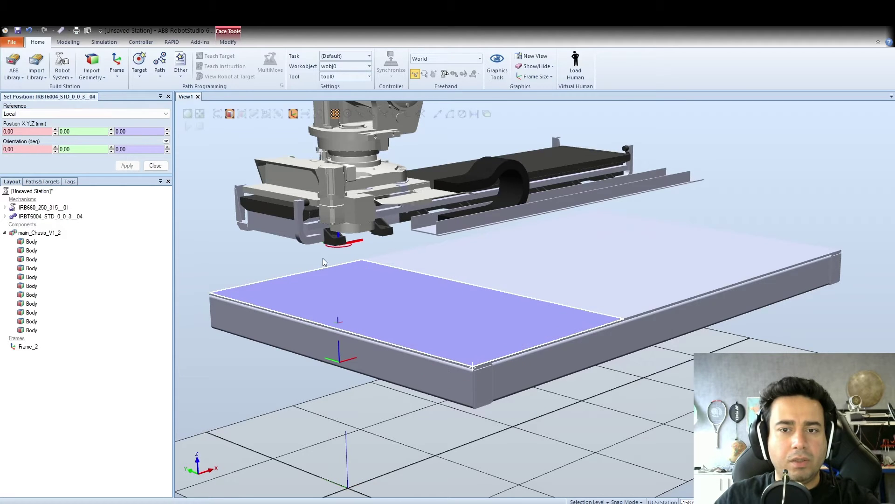
scroll(472, 367, up, 3)
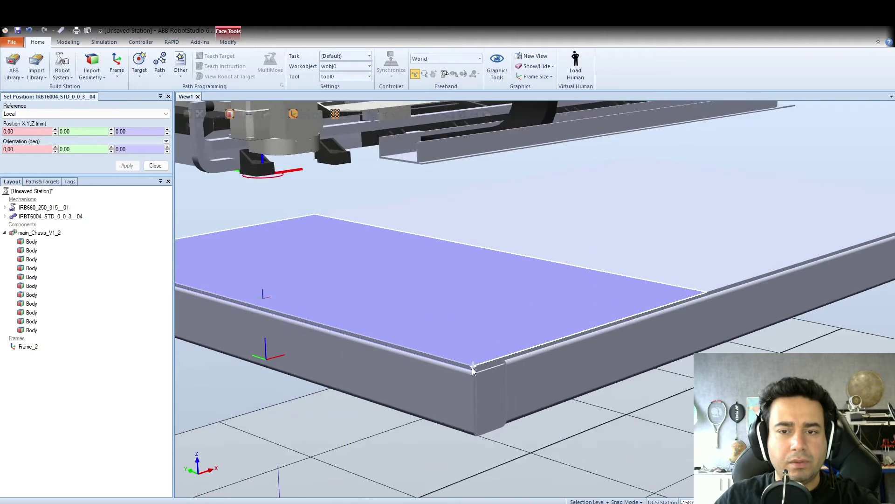
scroll(472, 368, up, 3)
scroll(474, 367, up, 2)
scroll(474, 363, up, 2)
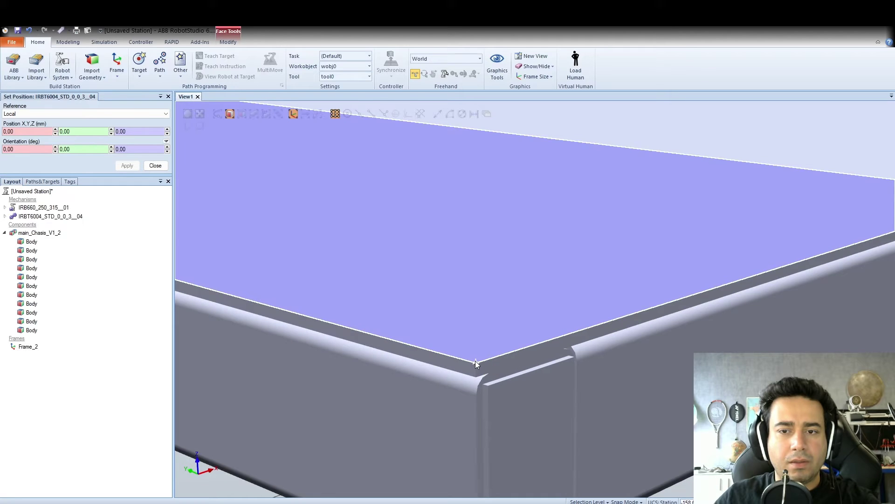
click(23, 131)
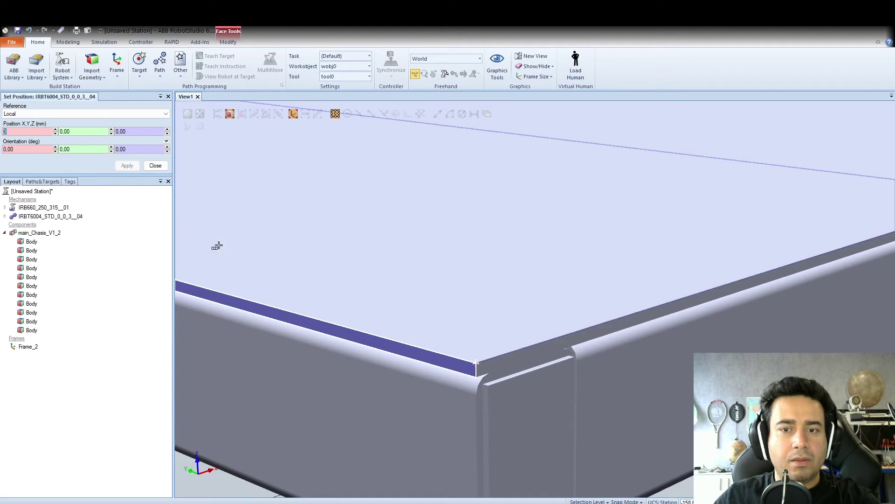
click(475, 365)
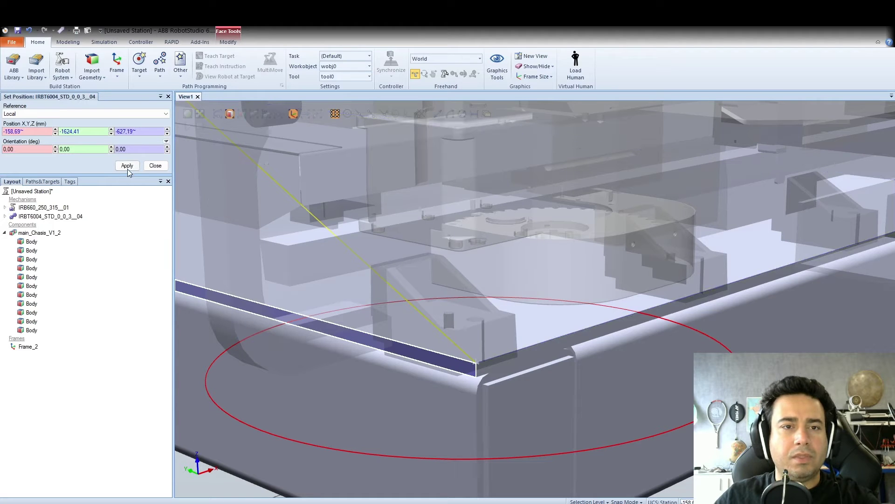
click(127, 165)
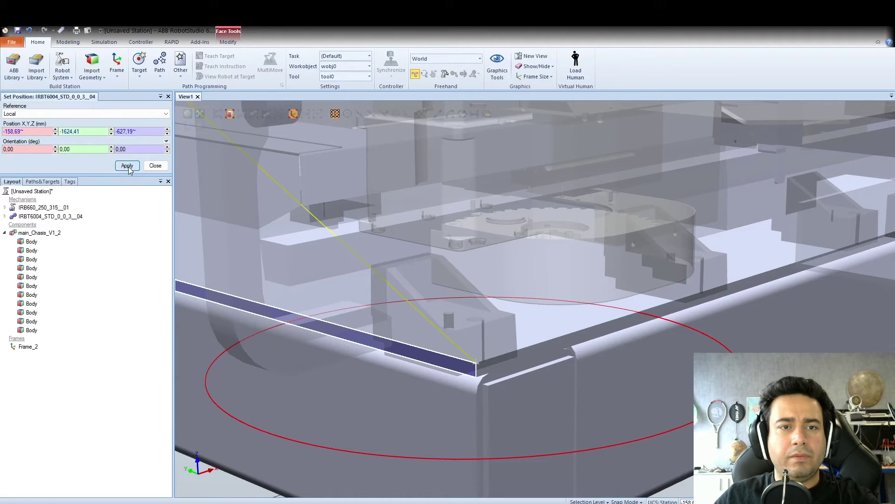
scroll(545, 296, down, 2)
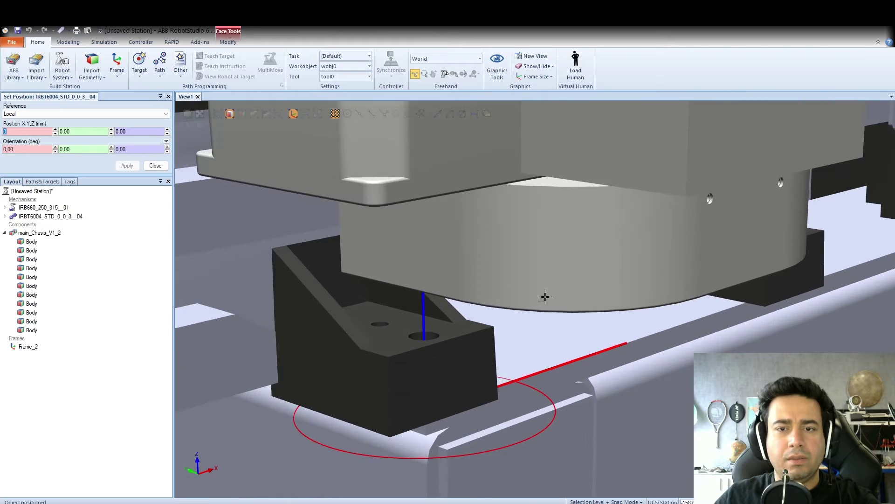
scroll(545, 297, down, 3)
scroll(545, 297, down, 3)
scroll(545, 297, down, 2)
scroll(544, 297, down, 2)
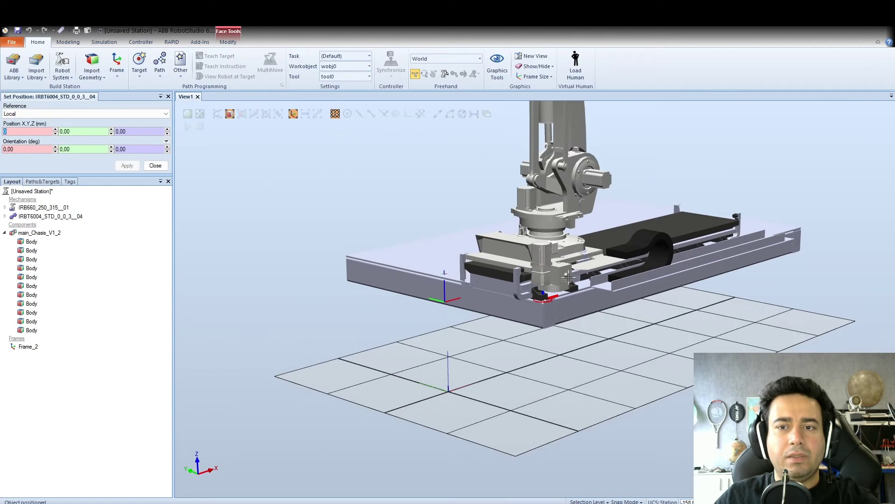
click(158, 166)
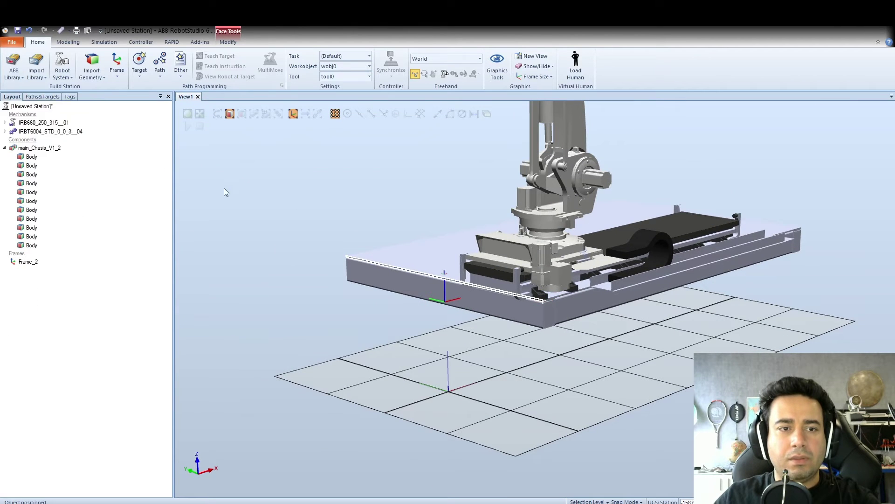
Select main_Chasis_V1_2, snap its position to the world origin 0, 0, 0, apply and close
scroll(642, 215, up, 3)
scroll(635, 217, up, 1)
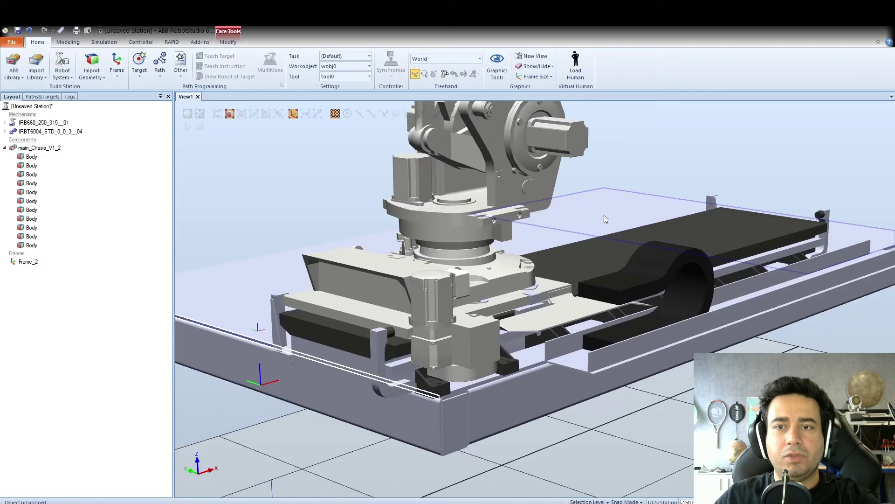
scroll(603, 214, down, 3)
scroll(600, 216, down, 1)
mouse_move(533, 189)
ctrl+shift+mouse_down()
mouse_move(464, 163)
mouse_move(429, 182)
mouse_move(526, 193)
mouse_move(327, 149)
mouse_move(135, 92)
ctrl+shift+mouse_up()
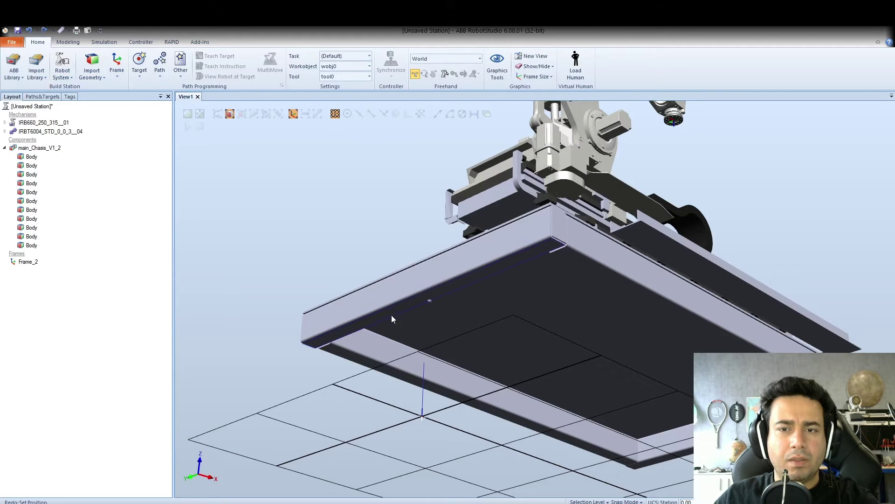
click(426, 299)
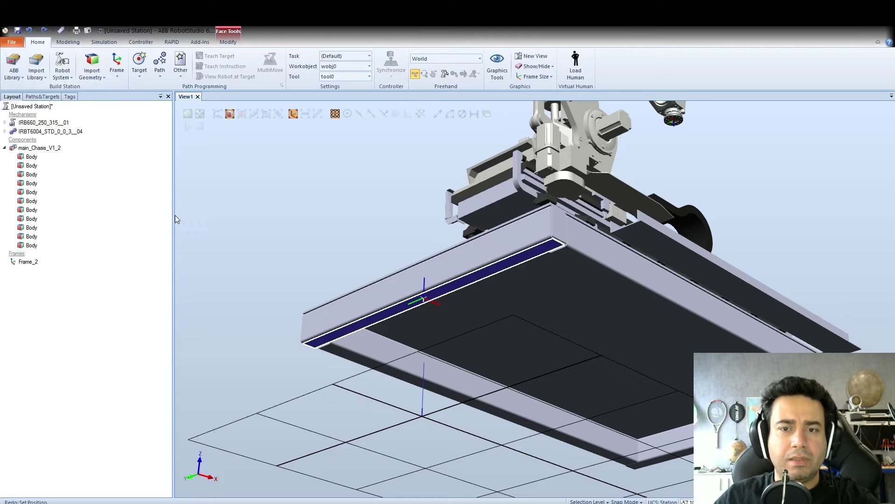
click(31, 148)
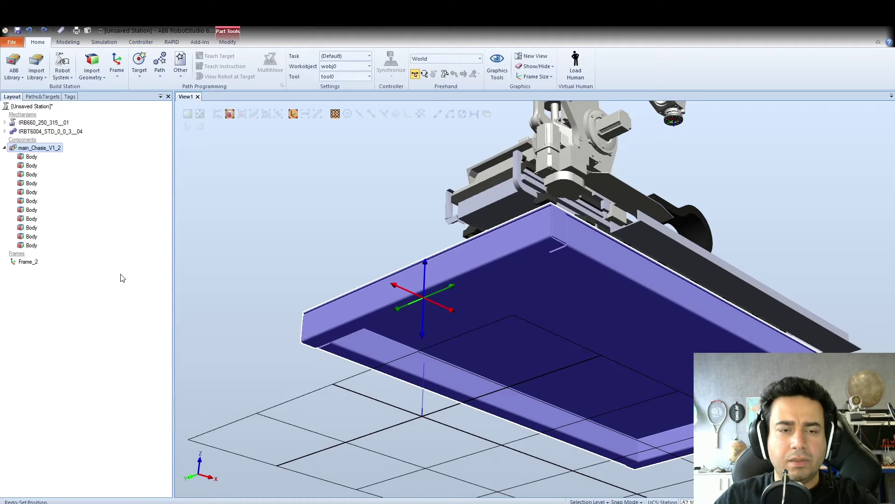
click(422, 416)
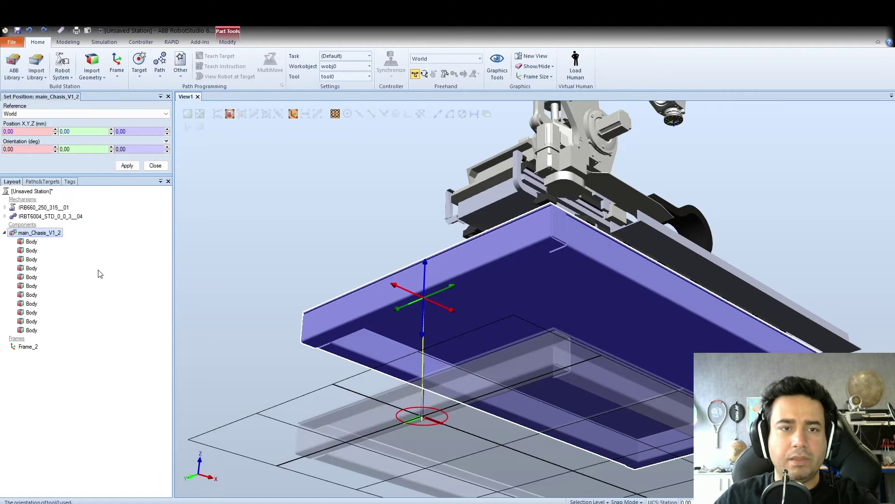
click(128, 165)
scroll(327, 245, up, 5)
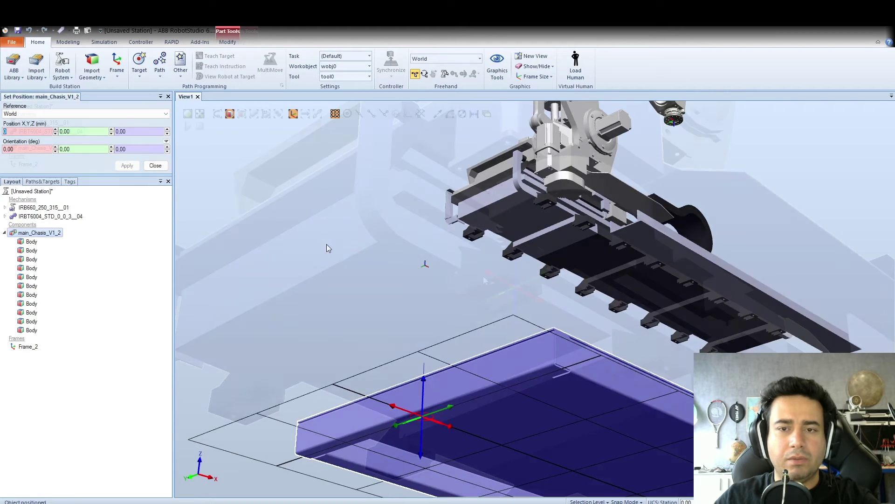
click(155, 165)
click(40, 131)
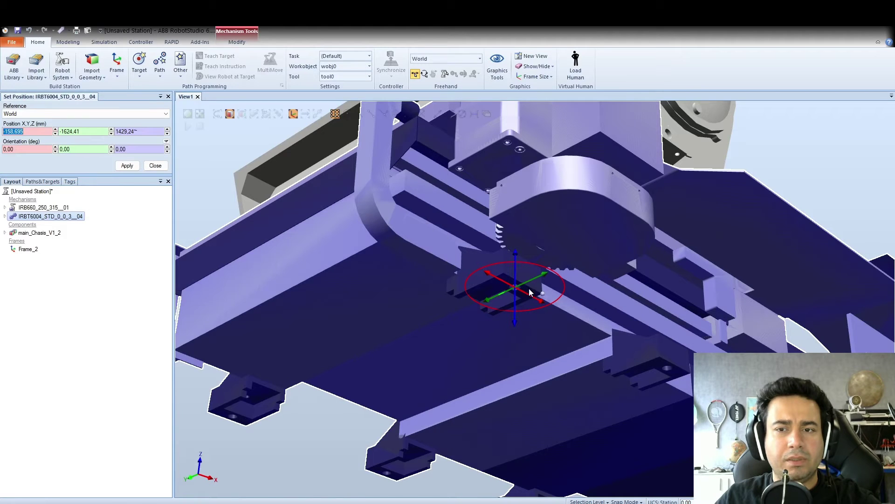
Snap the IRBT6004 track's target position to the chassis table-top corner and apply it
drag(503, 274, 506, 287)
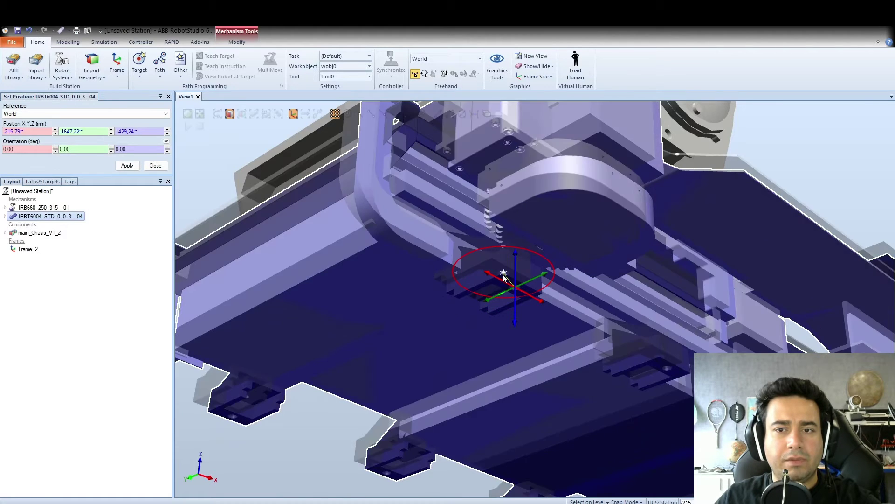
scroll(494, 290, down, 3)
scroll(490, 298, down, 3)
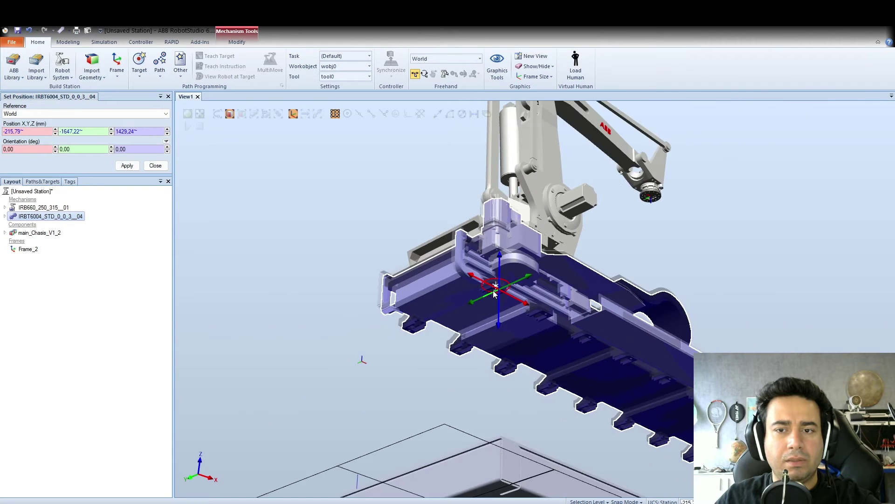
scroll(485, 310, down, 2)
ctrl+shift+drag(479, 325, 489, 353)
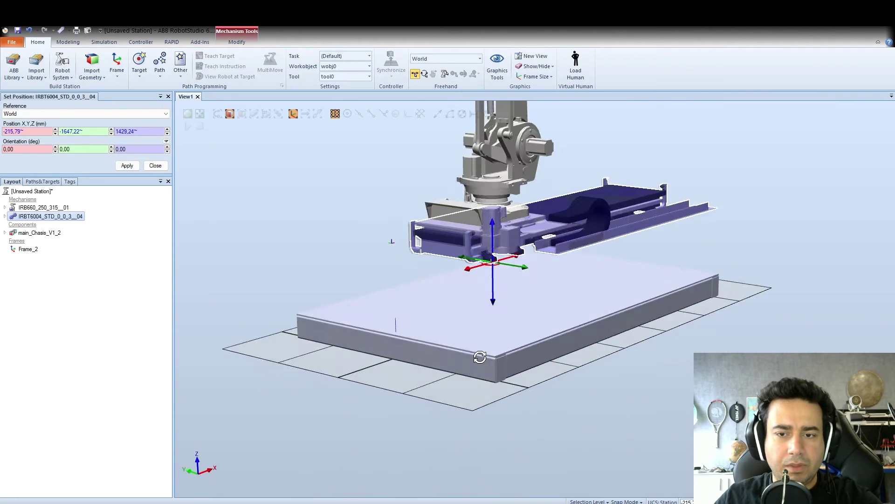
scroll(488, 353, up, 5)
scroll(491, 354, up, 2)
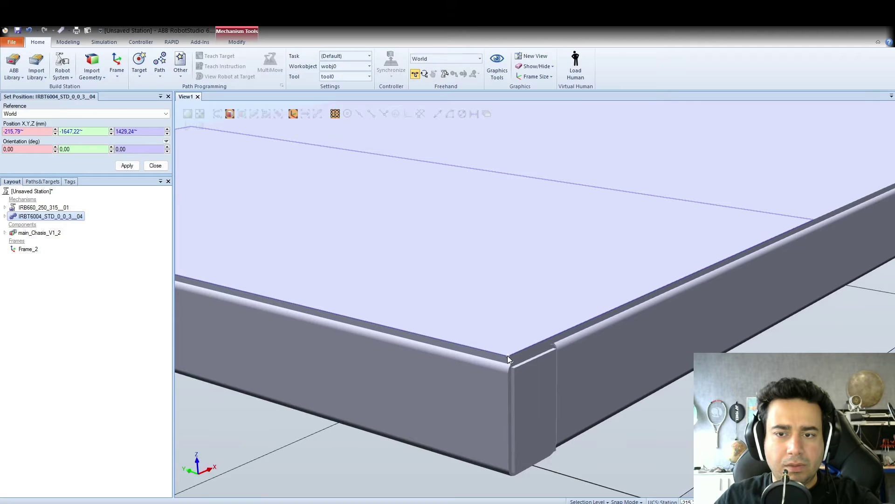
click(508, 356)
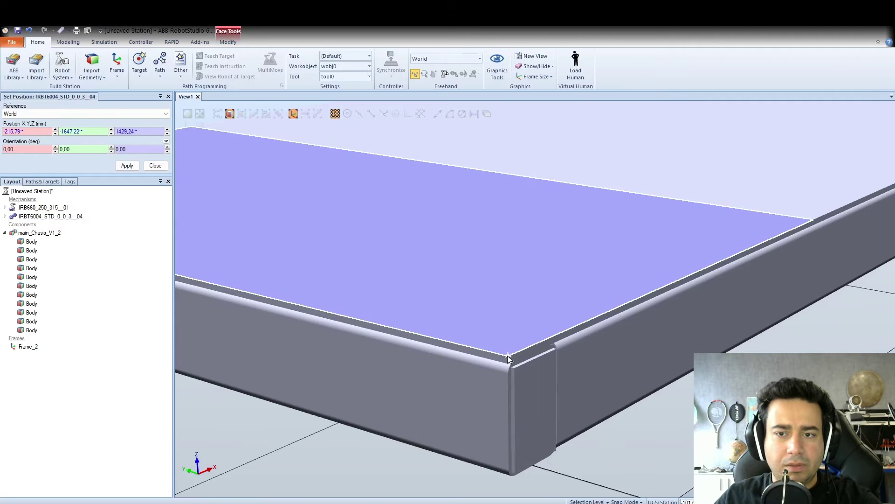
click(44, 132)
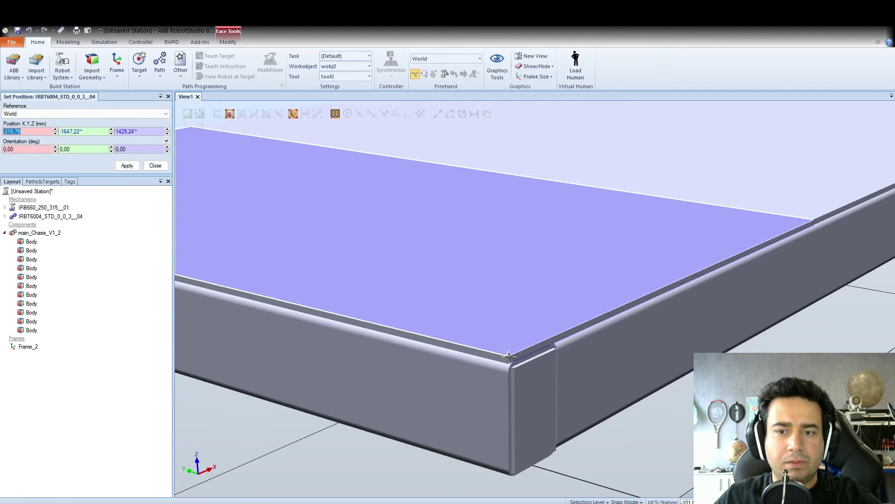
click(508, 356)
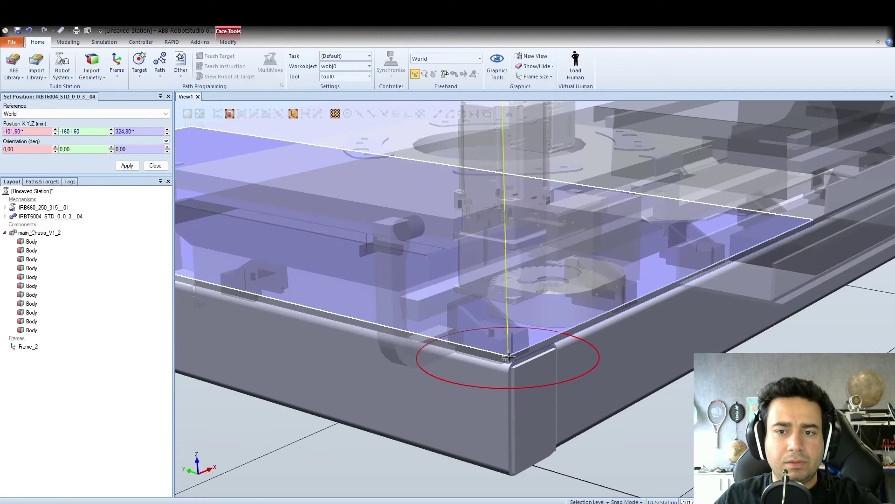
click(126, 165)
scroll(329, 211, down, 3)
scroll(329, 210, down, 3)
scroll(330, 211, down, 2)
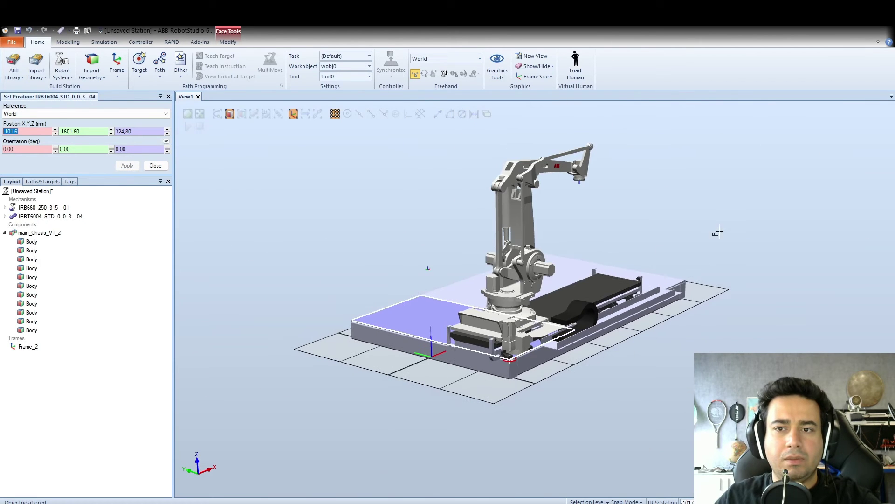
Close Set Position, clear the selection, and orbit and zoom around the platform-mounted cell
click(149, 166)
click(374, 242)
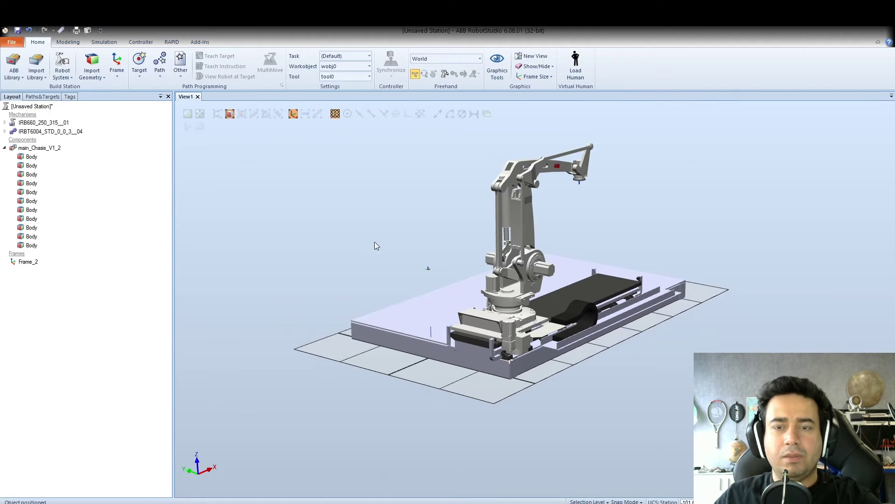
scroll(621, 333, down, 1)
scroll(657, 327, up, 2)
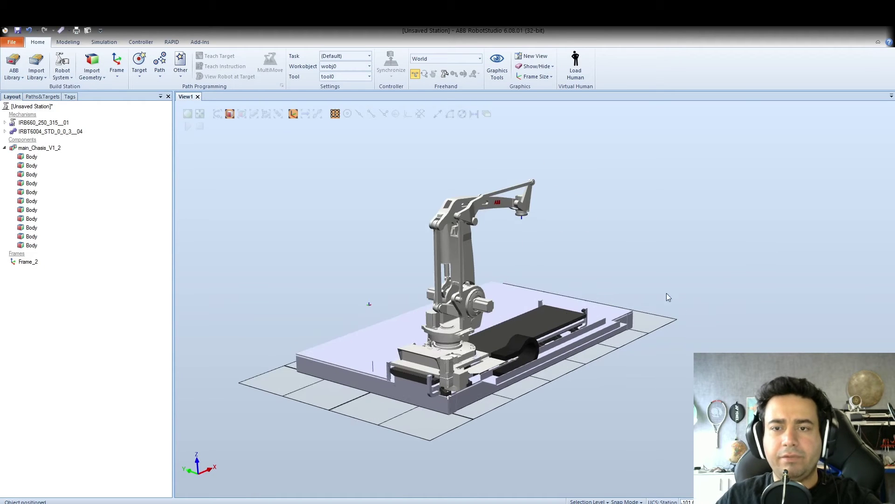
scroll(667, 292, up, 1)
scroll(477, 369, up, 2)
scroll(488, 364, down, 2)
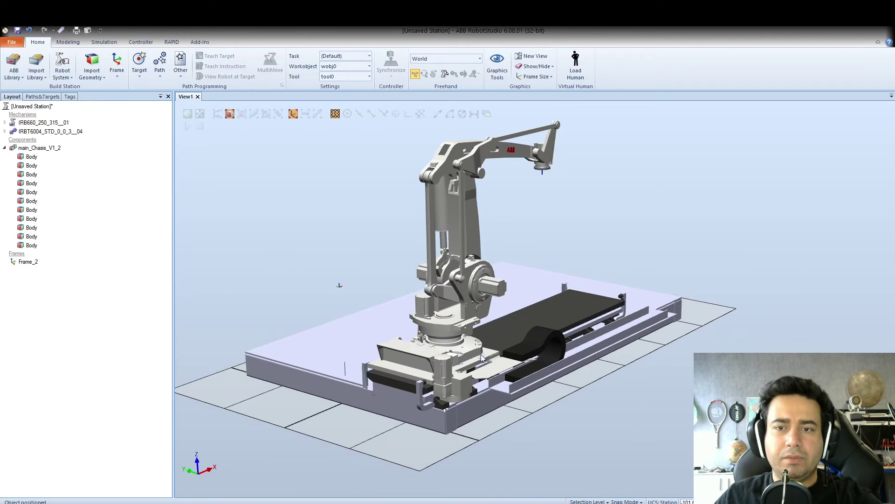
mouse_move(685, 238)
ctrl+shift+mouse_down()
mouse_move(696, 236)
mouse_move(523, 216)
mouse_move(698, 241)
mouse_move(687, 232)
mouse_move(583, 234)
mouse_move(605, 240)
mouse_move(684, 240)
mouse_move(684, 225)
mouse_move(671, 230)
mouse_move(686, 237)
ctrl+shift+mouse_up()
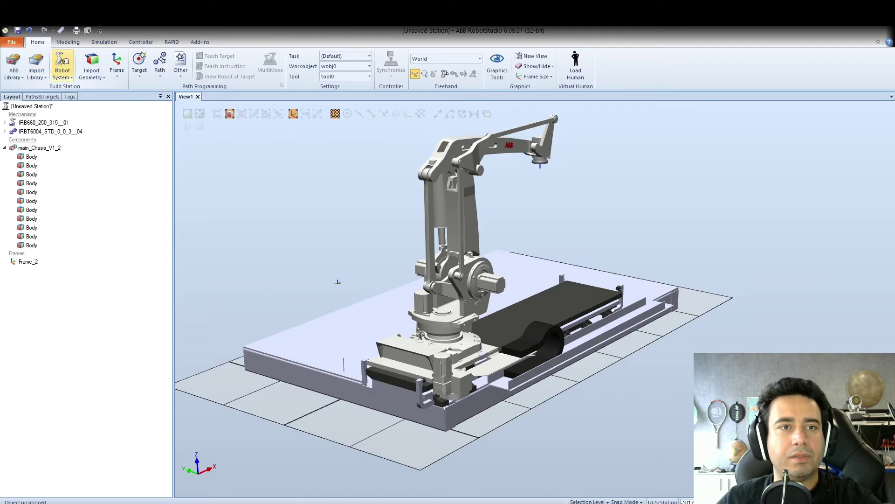
Import the Vacuum 2x3 gripper, lift it straight up, and flip it 180° upside down
click(65, 79)
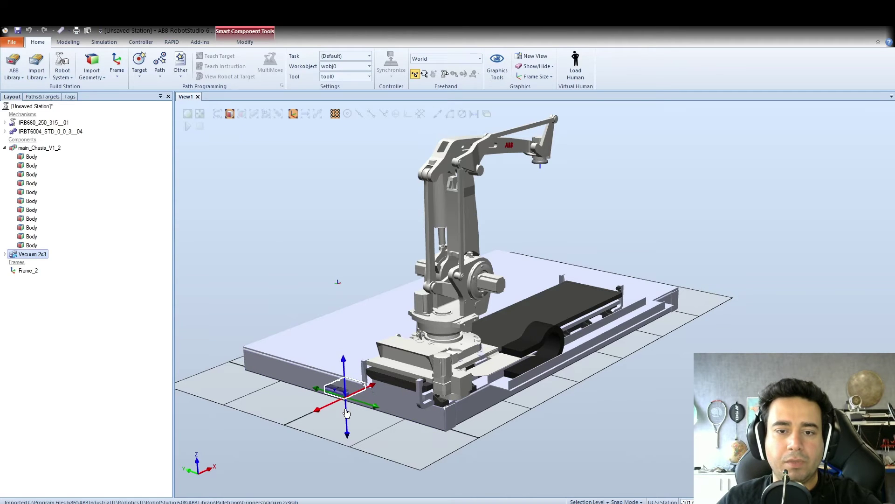
drag(346, 412, 337, 234)
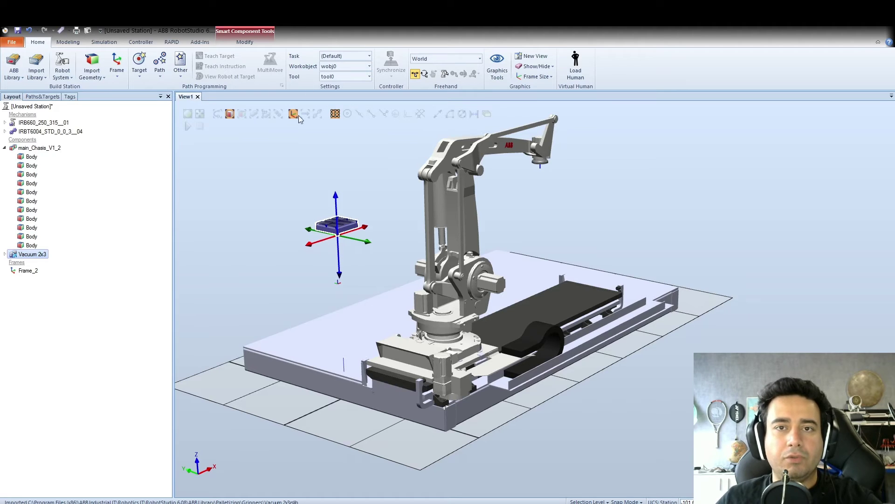
click(424, 75)
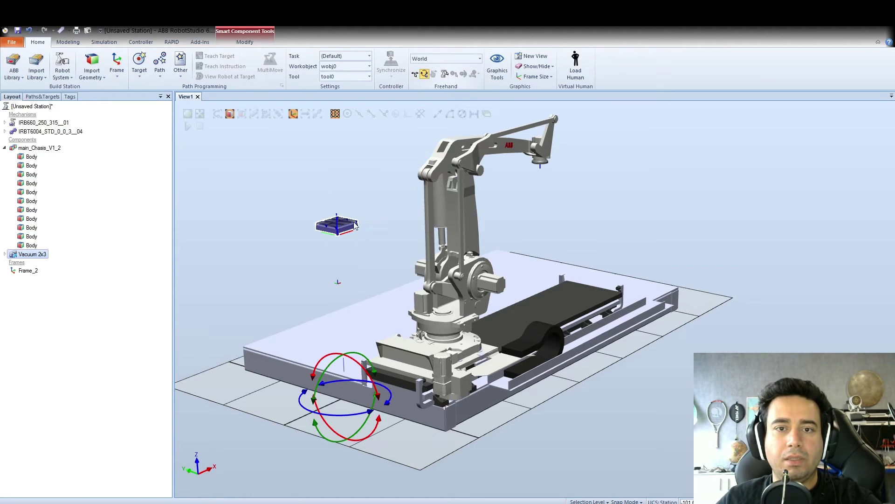
drag(316, 397, 435, 344)
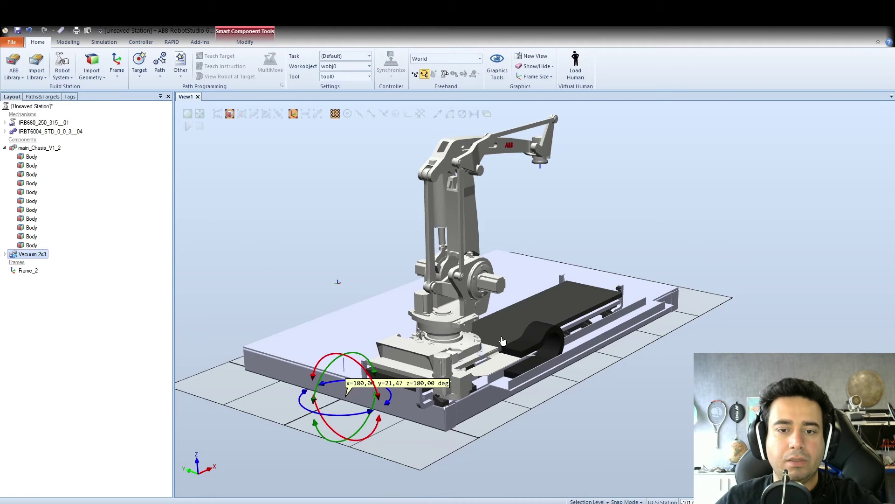
drag(435, 344, 532, 339)
Deselect the gripper and zoom in and out to check its placement
scroll(772, 392, down, 2)
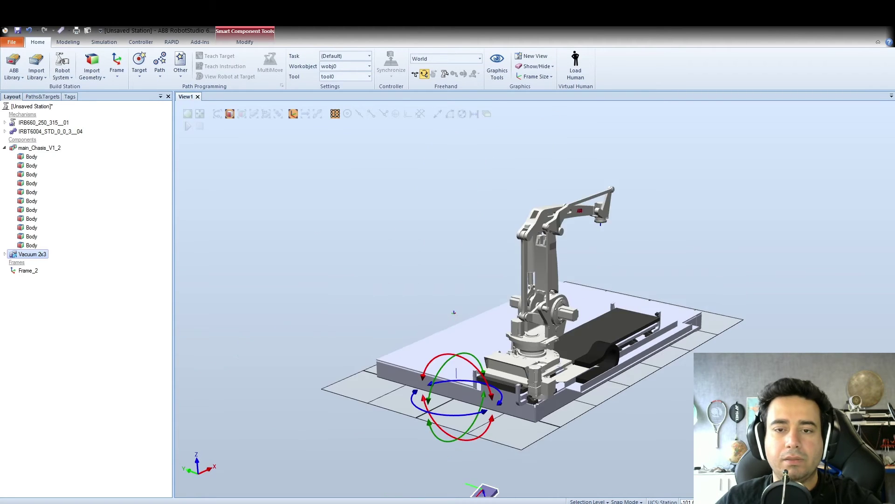
scroll(772, 392, up, 1)
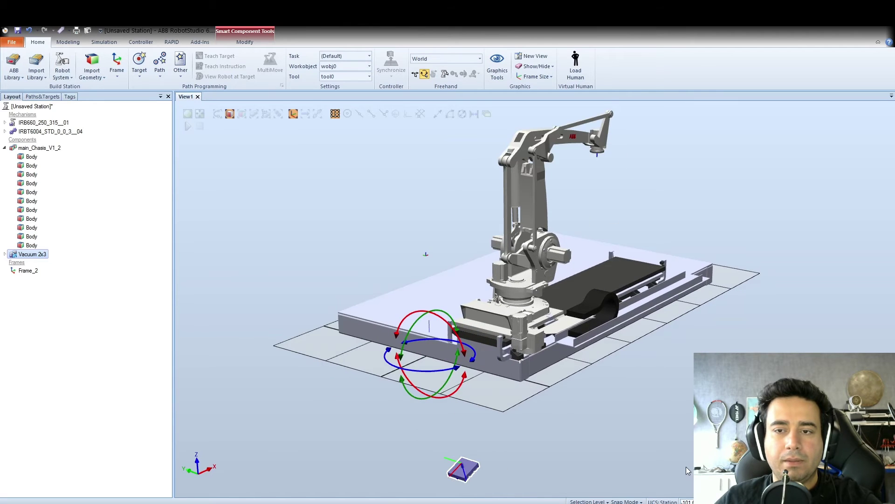
scroll(686, 467, up, 1)
click(655, 419)
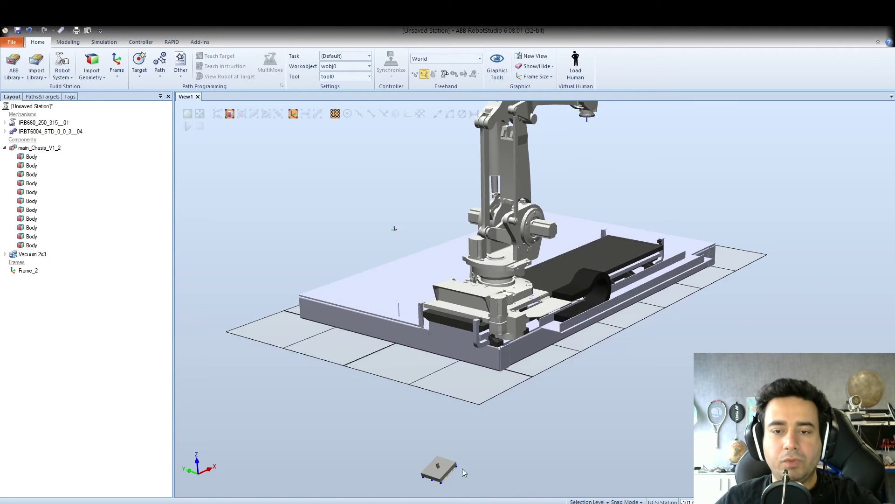
scroll(692, 309, down, 1)
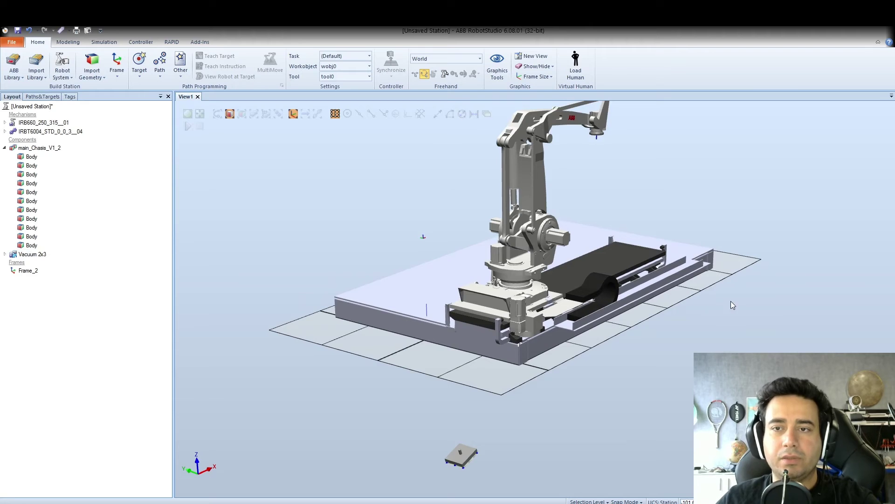
scroll(737, 294, down, 1)
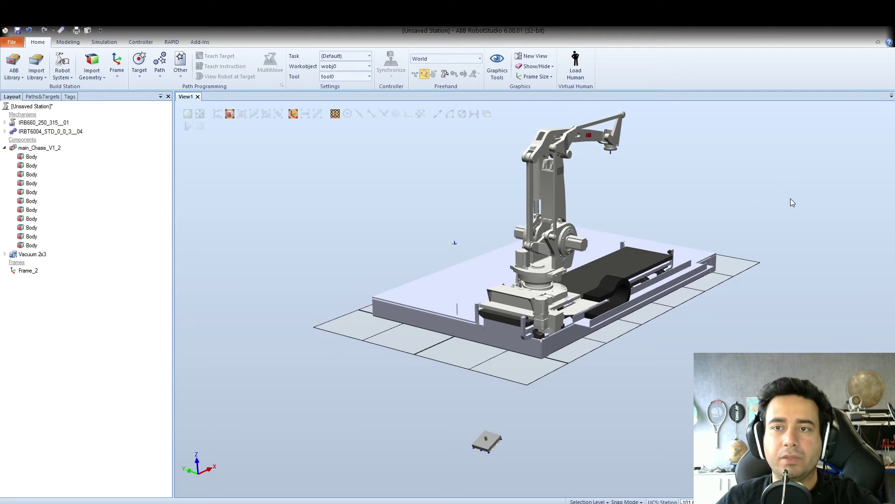
scroll(613, 153, up, 2)
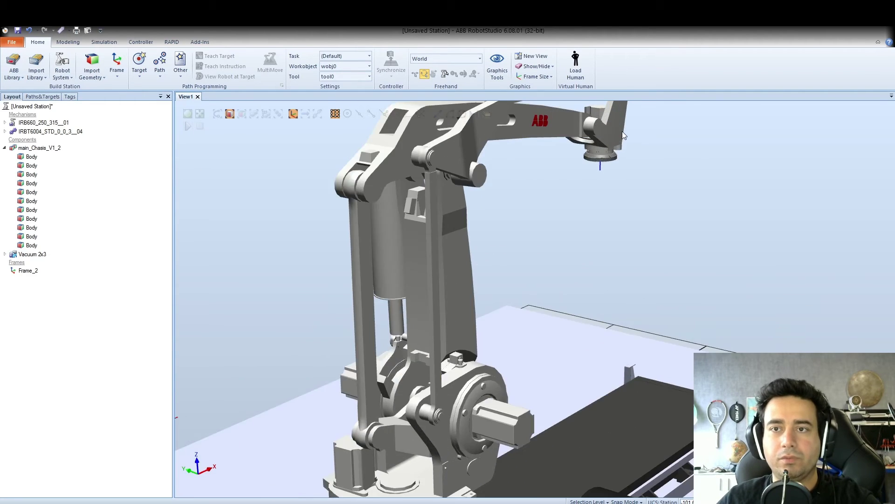
scroll(622, 131, up, 1)
scroll(585, 185, up, 1)
scroll(625, 168, down, 1)
scroll(624, 175, down, 1)
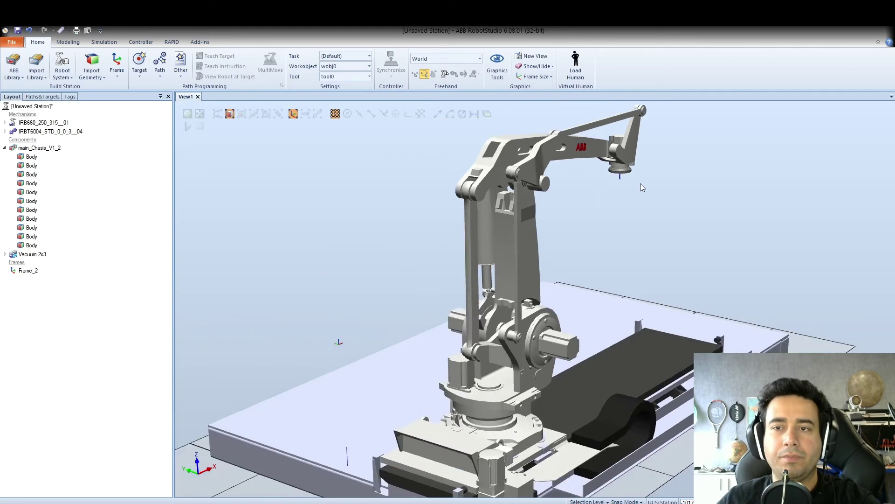
scroll(640, 185, down, 1)
scroll(629, 186, down, 1)
scroll(596, 438, up, 2)
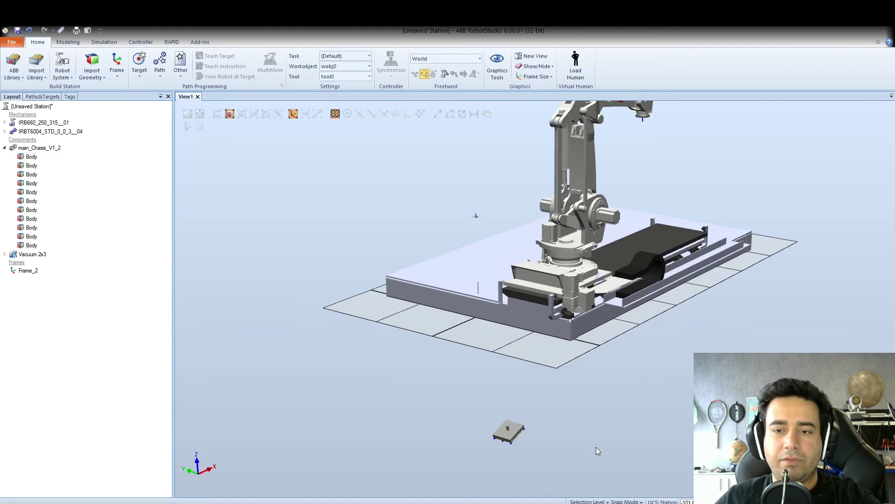
scroll(607, 434, down, 2)
scroll(629, 415, up, 1)
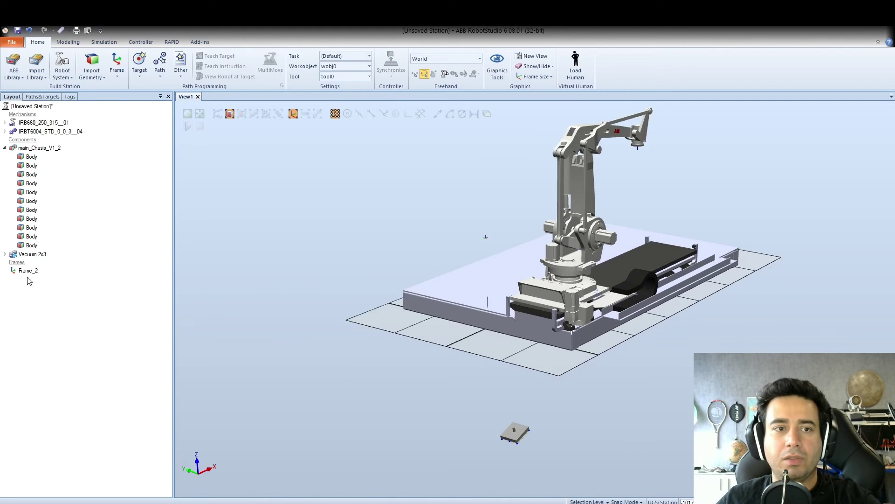
click(31, 255)
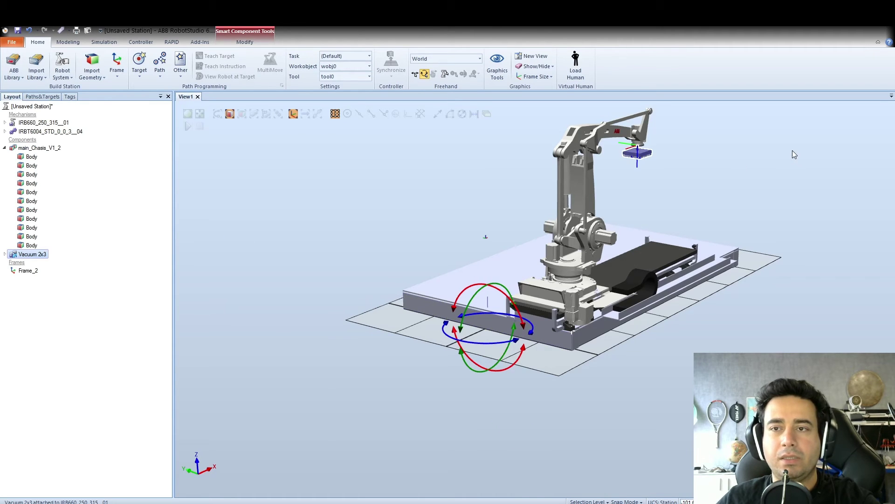
click(689, 153)
scroll(653, 149, up, 3)
scroll(639, 145, up, 3)
scroll(690, 163, up, 2)
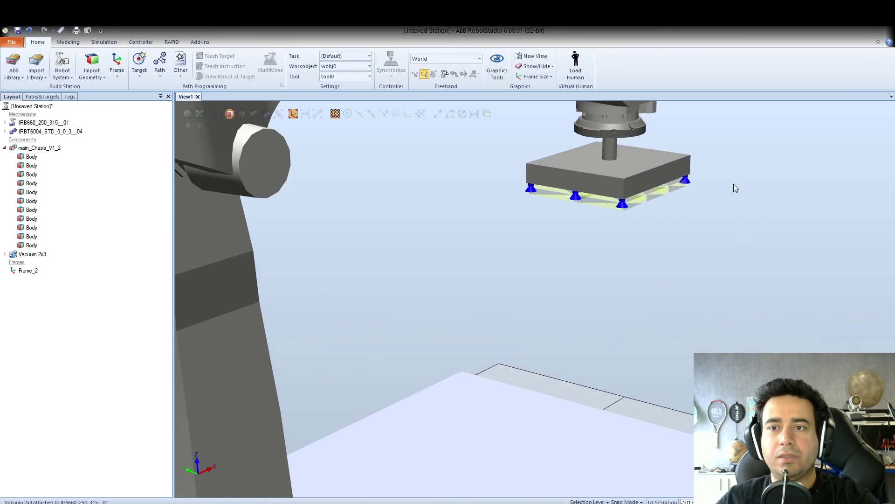
scroll(761, 191, up, 1)
mouse_move(808, 174)
ctrl+shift+mouse_down()
mouse_move(793, 244)
mouse_move(868, 236)
ctrl+shift+mouse_up()
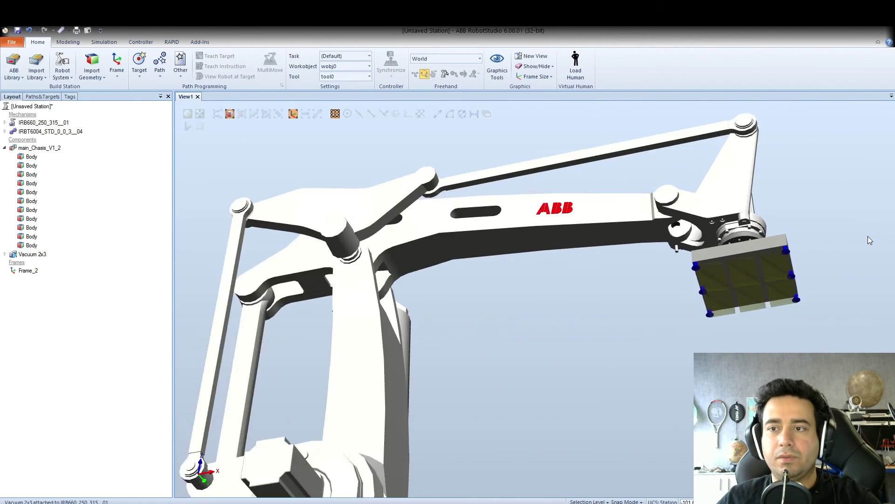
scroll(844, 241, up, 3)
mouse_move(725, 208)
ctrl+shift+mouse_down()
mouse_move(765, 257)
mouse_move(765, 236)
mouse_move(723, 228)
mouse_move(709, 208)
mouse_move(735, 242)
mouse_move(374, 316)
mouse_move(606, 254)
mouse_move(793, 260)
mouse_move(782, 262)
ctrl+shift+mouse_up()
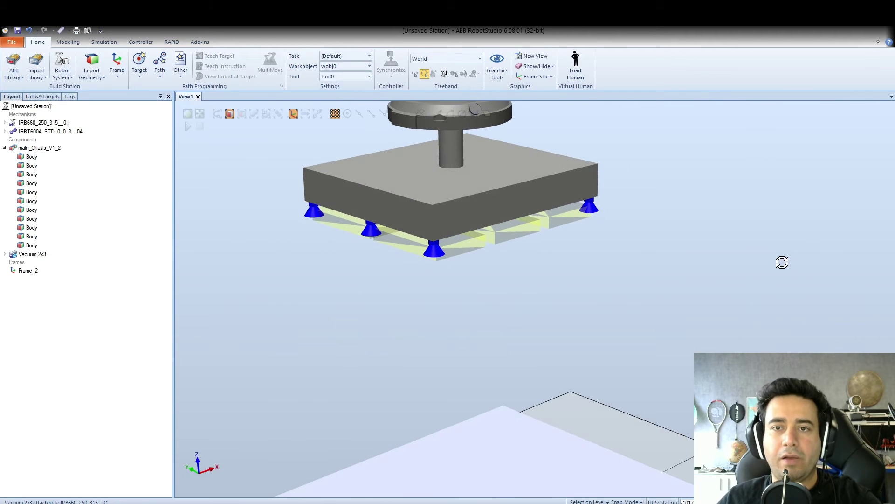
scroll(740, 260, down, 2)
scroll(741, 261, down, 3)
scroll(740, 260, down, 2)
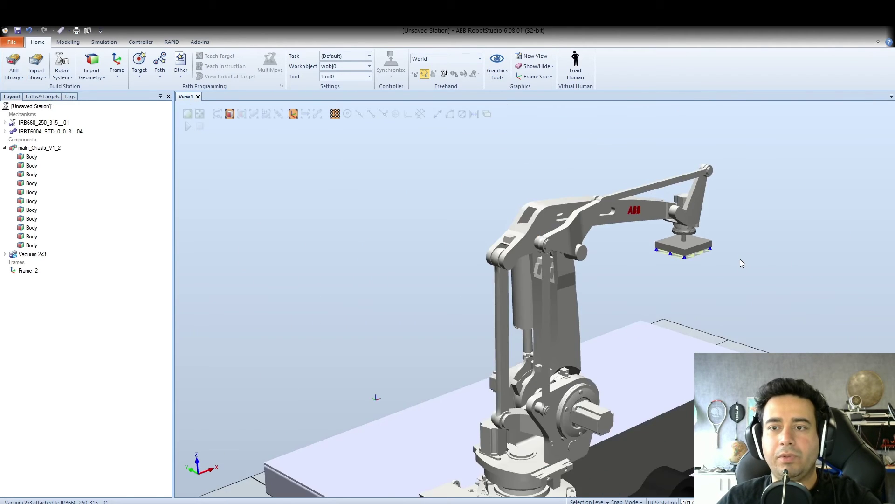
scroll(741, 260, up, 1)
scroll(740, 260, down, 2)
scroll(740, 260, up, 3)
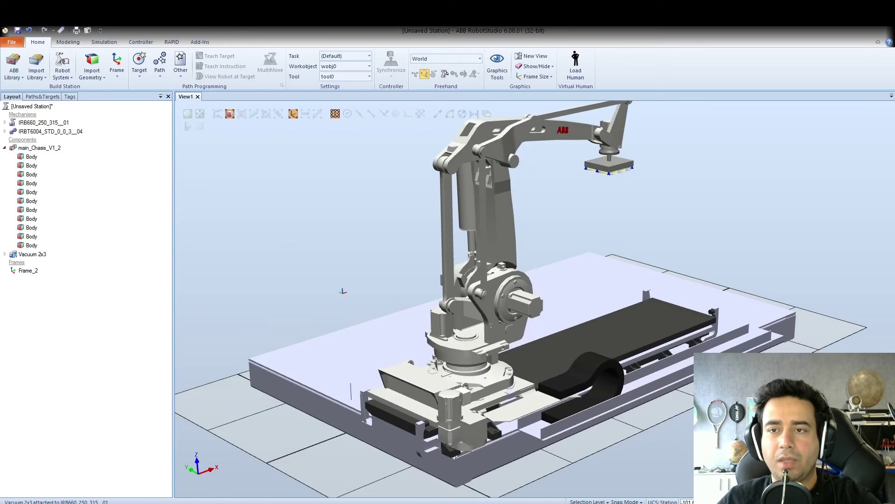
scroll(741, 261, down, 3)
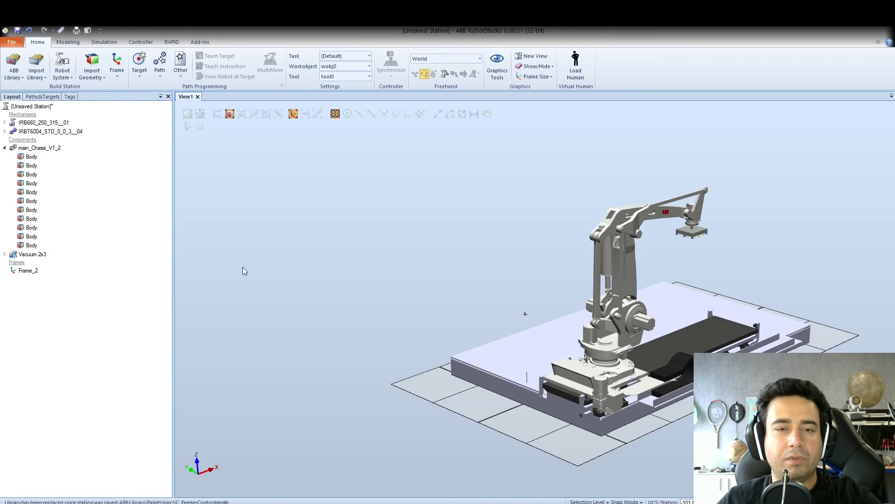
Freehand-move Conveyor_600 until it sits alongside the robot's track platform
click(415, 74)
mouse_move(529, 415)
mouse_down()
mouse_move(697, 471)
mouse_move(683, 369)
mouse_move(652, 381)
mouse_move(606, 364)
mouse_up()
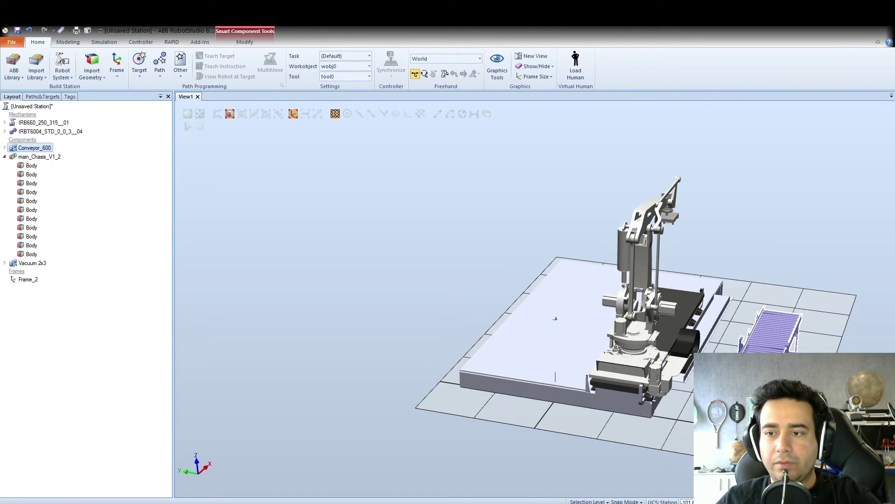
drag(721, 421, 683, 421)
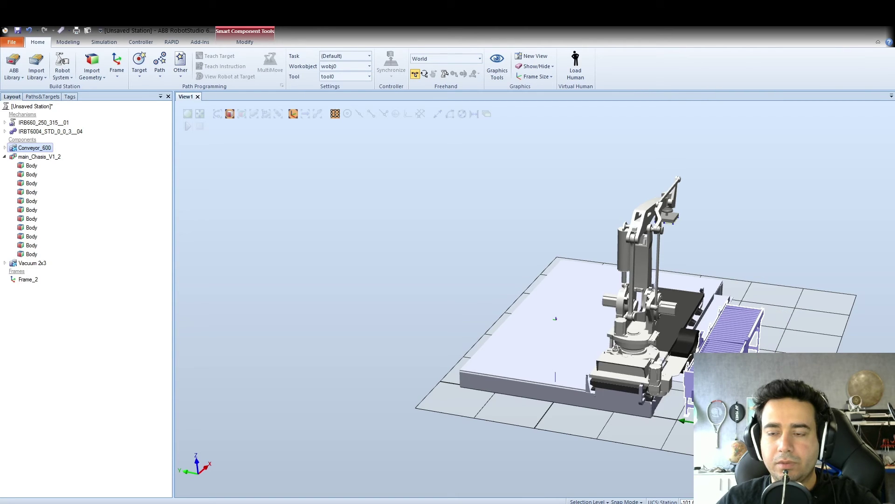
mouse_move(729, 379)
mouse_down()
mouse_move(744, 349)
mouse_move(638, 400)
mouse_move(664, 412)
mouse_up()
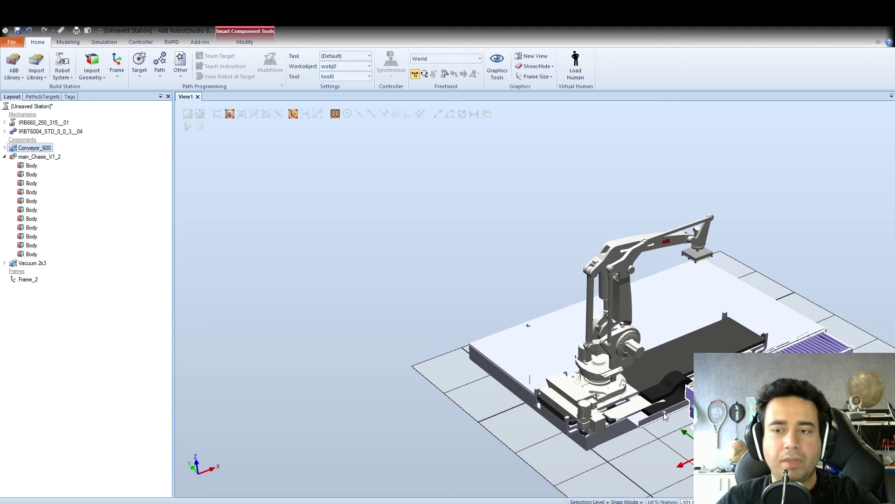
Rename Conveyor_600 to 'Infeeder' in the Layout tree
click(816, 245)
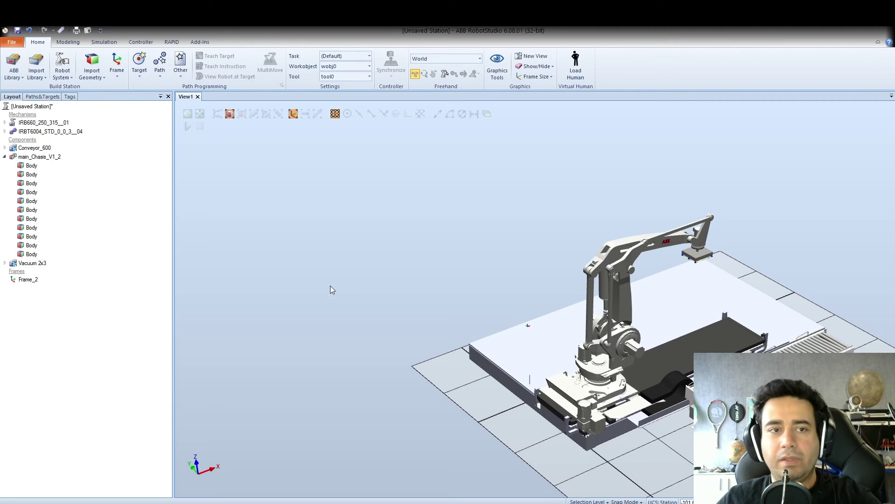
click(31, 149)
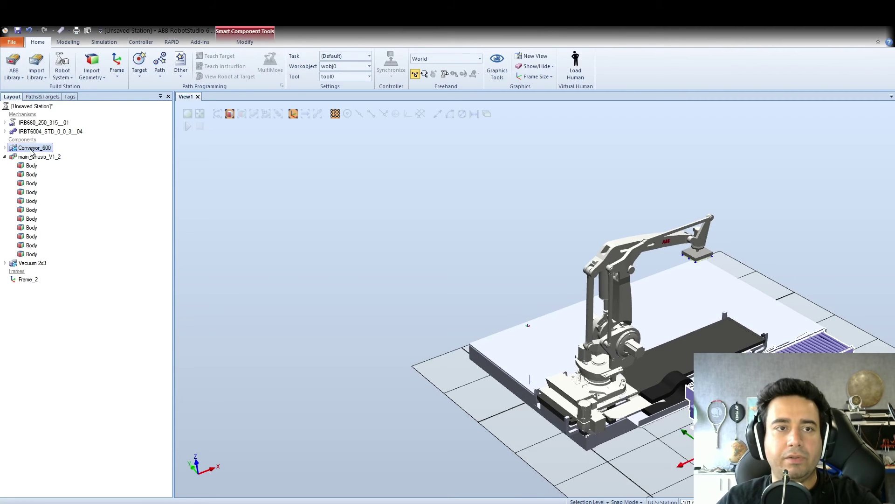
key(F2)
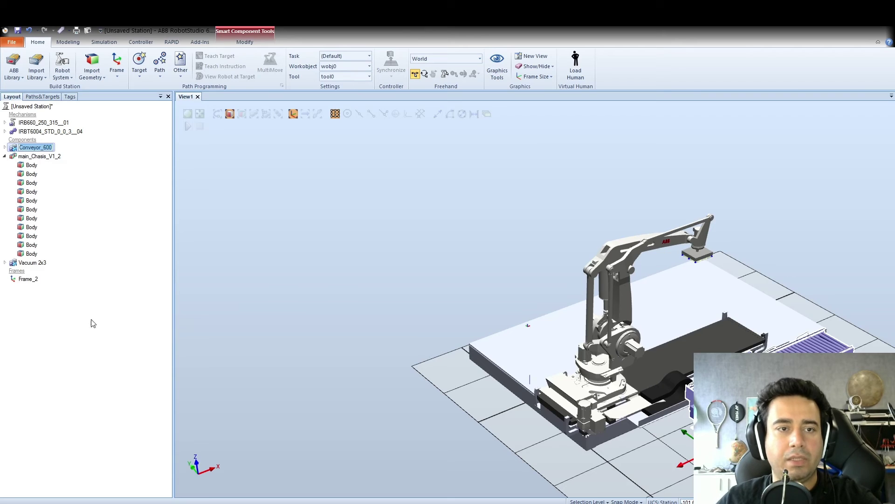
text(I)
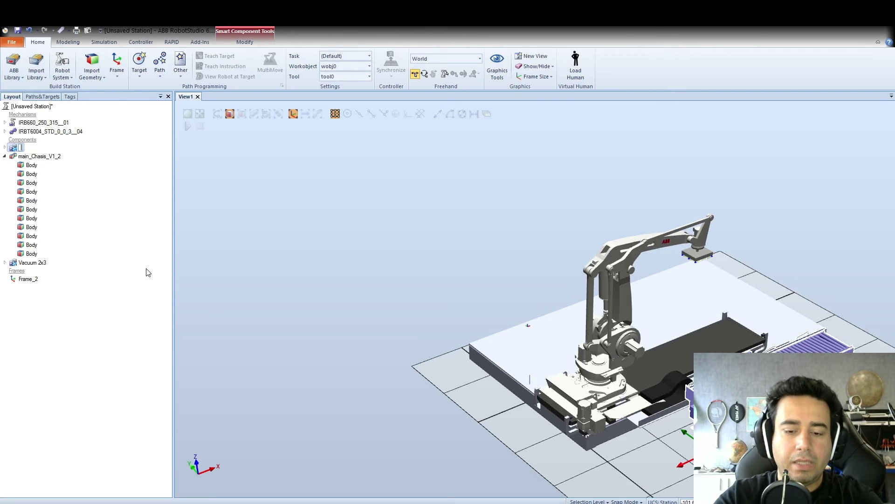
text(nfeeder)
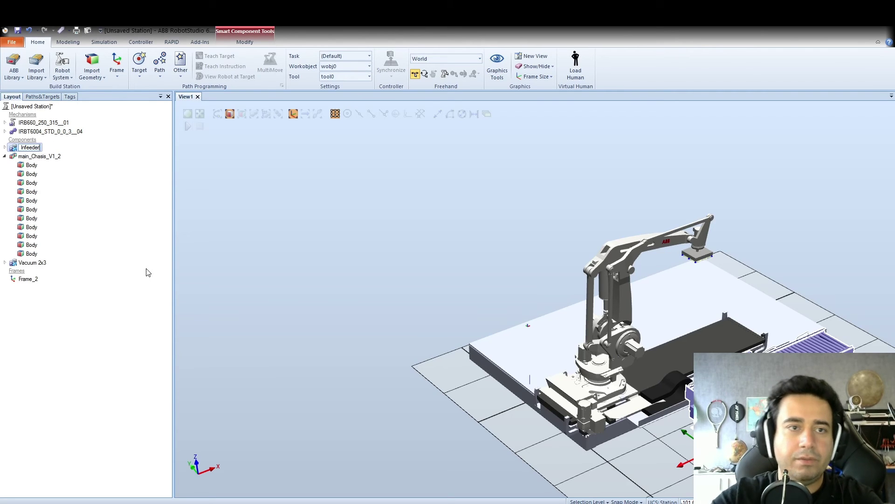
key(Return)
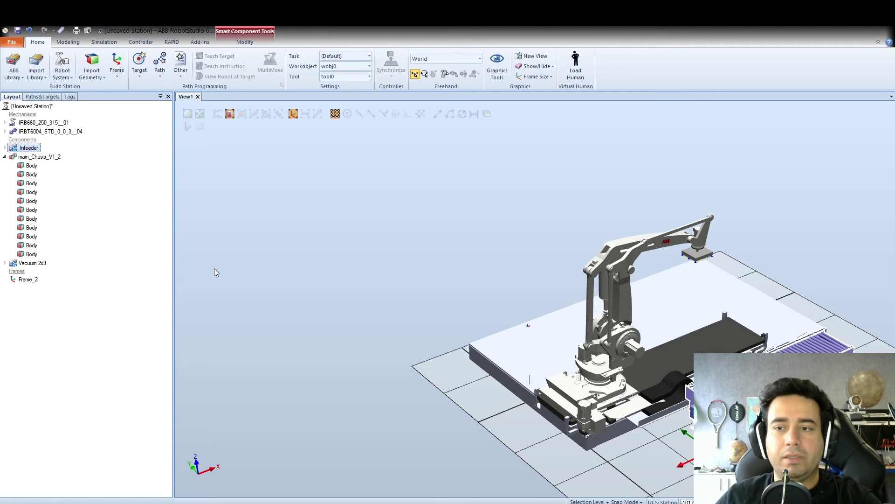
click(306, 245)
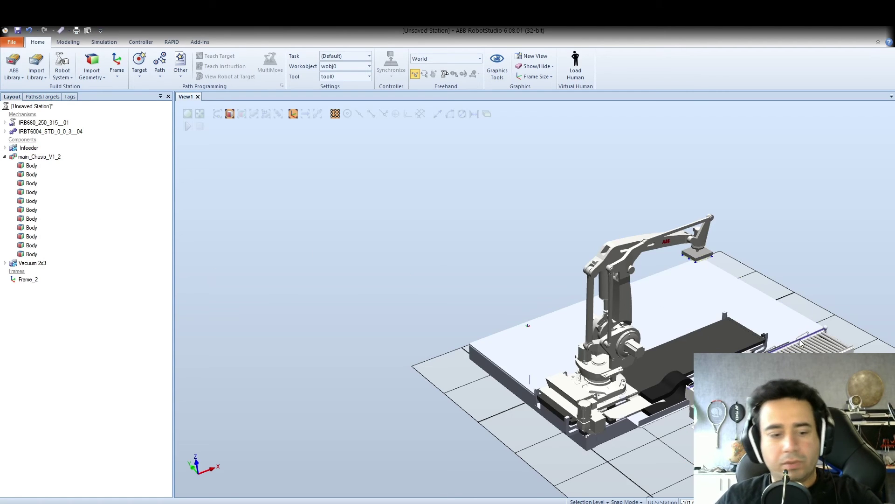
mouse_move(752, 343)
ctrl+shift+mouse_down()
mouse_move(690, 303)
mouse_move(744, 304)
mouse_move(702, 281)
mouse_move(679, 314)
mouse_move(698, 322)
mouse_move(681, 322)
ctrl+shift+mouse_up()
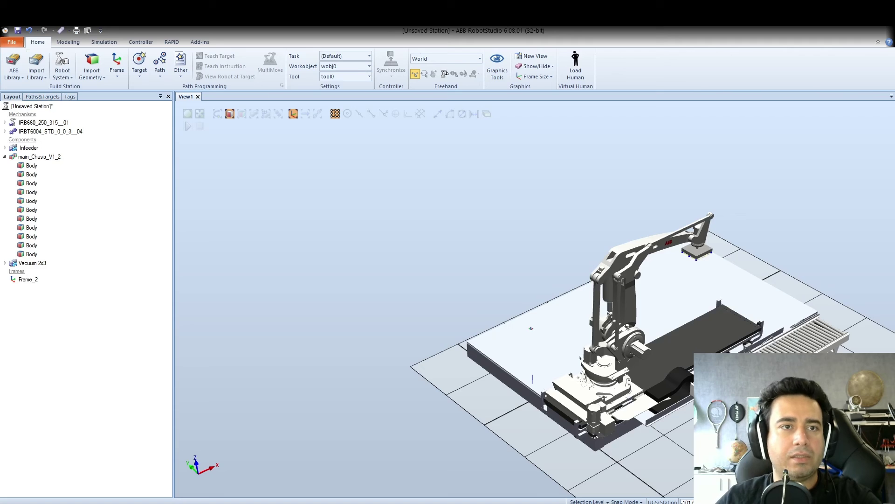
Import Outfeeder_1320, rotate it about Z, and slide it beside the platform's front corner
click(36, 70)
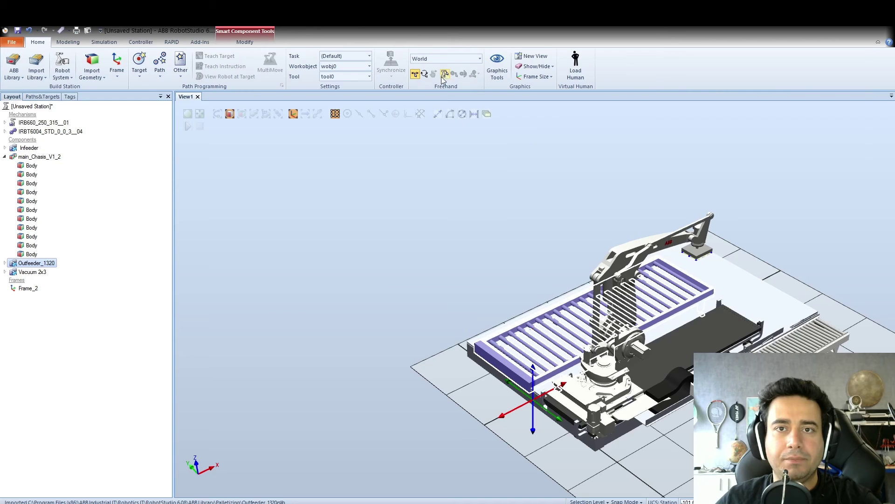
click(424, 73)
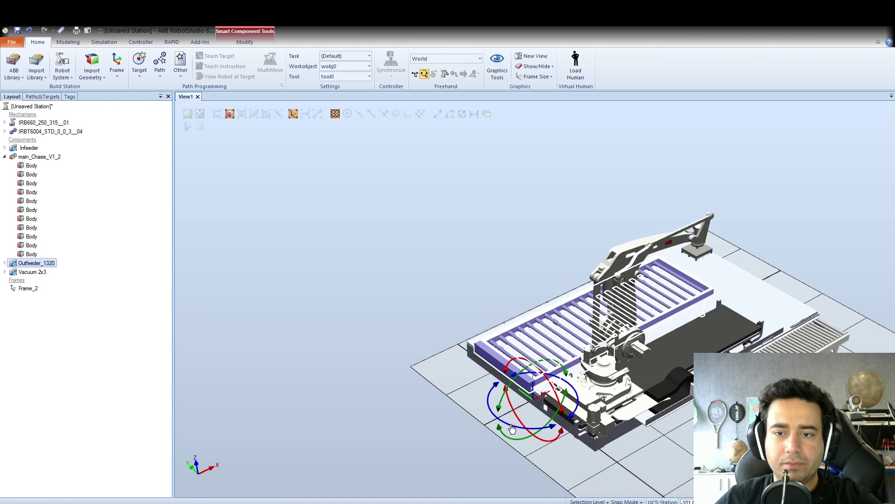
mouse_move(512, 429)
mouse_down()
mouse_move(301, 368)
mouse_move(384, 351)
mouse_up()
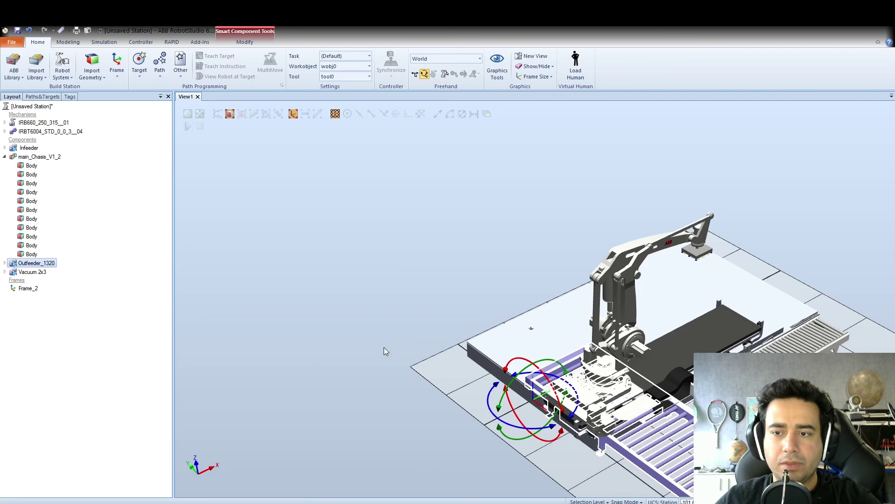
click(415, 74)
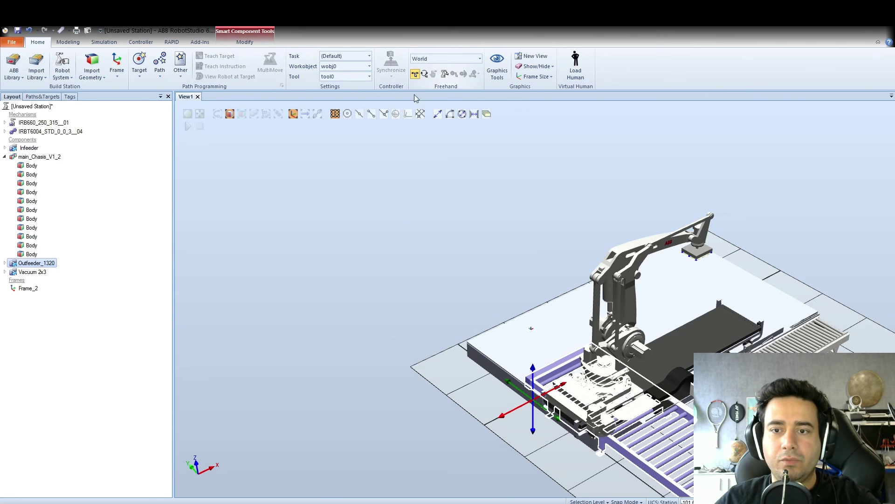
mouse_move(519, 397)
mouse_down()
mouse_move(611, 467)
mouse_move(834, 344)
mouse_move(834, 289)
mouse_up()
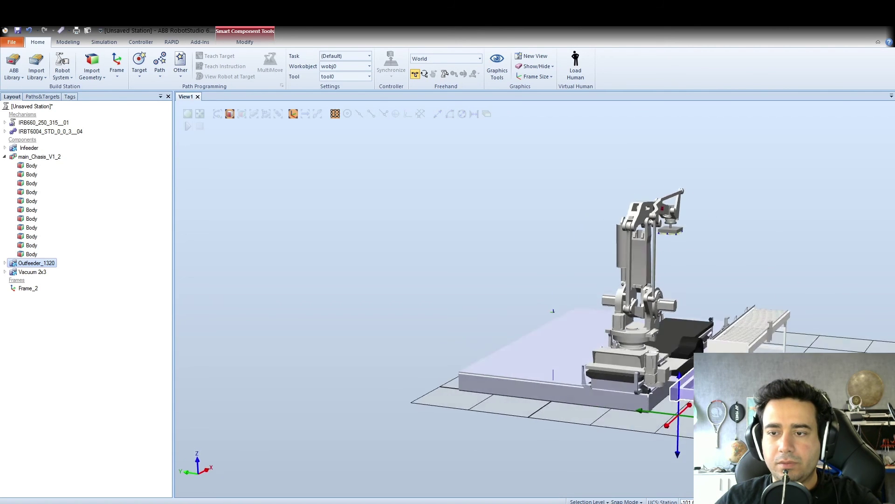
scroll(817, 384, up, 5)
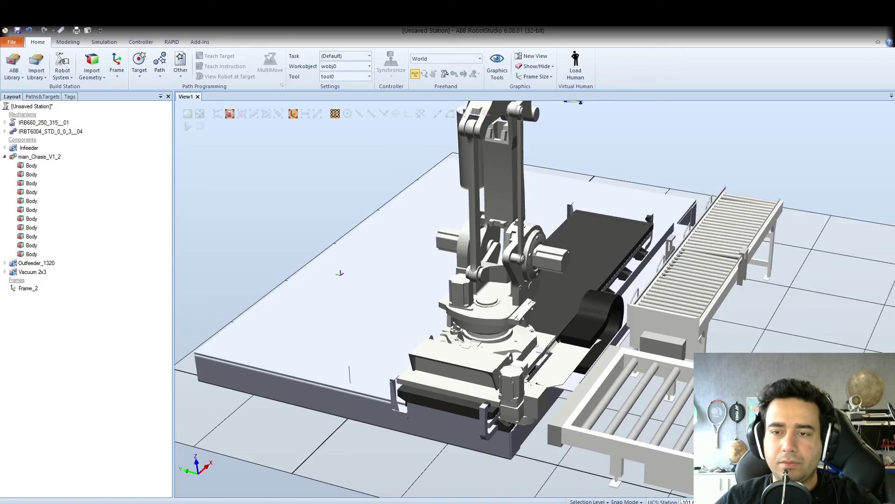
mouse_move(817, 385)
ctrl+shift+mouse_down()
mouse_move(672, 329)
mouse_move(717, 337)
mouse_move(727, 373)
mouse_move(733, 348)
ctrl+shift+mouse_up()
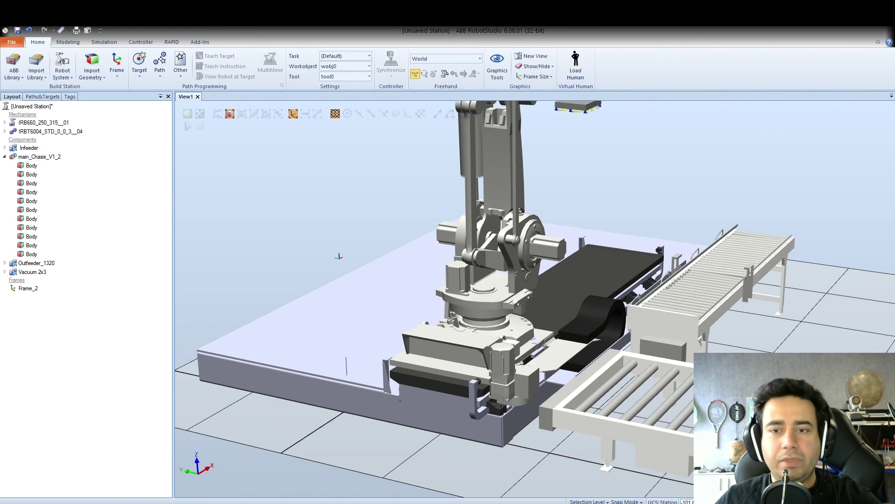
scroll(420, 280, up, 3)
scroll(420, 279, down, 3)
scroll(280, 363, down, 3)
scroll(280, 364, down, 2)
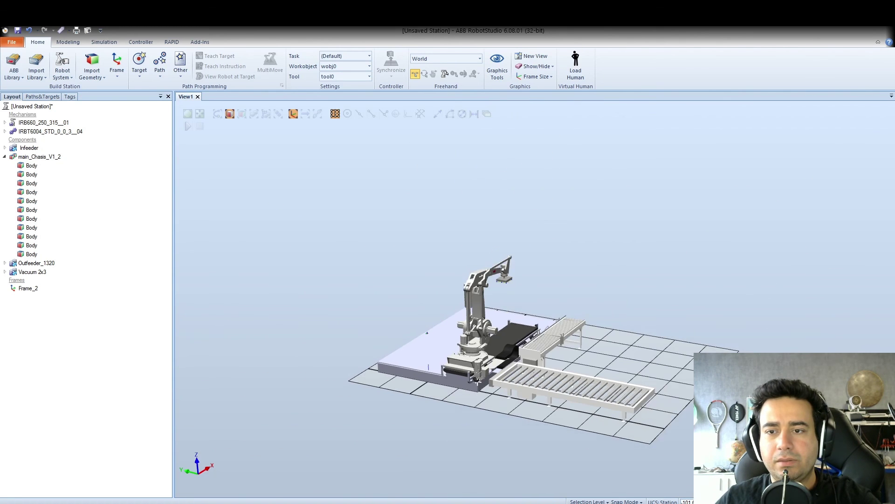
scroll(280, 363, up, 2)
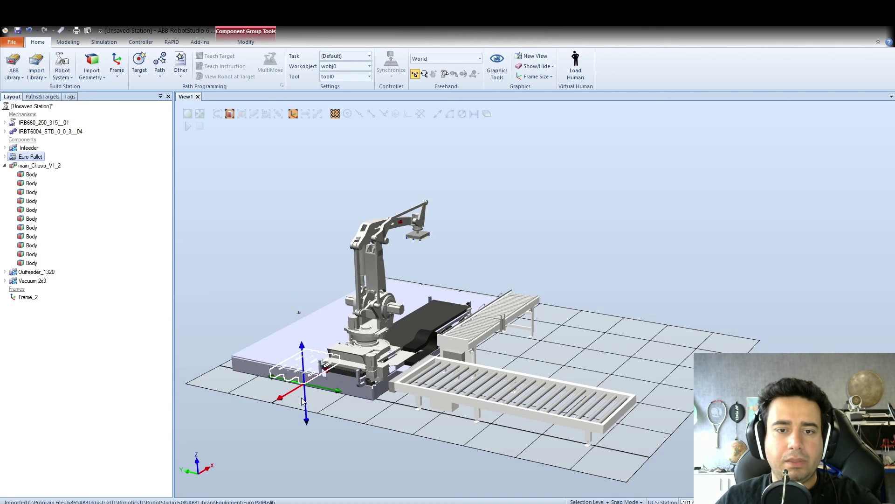
Move the Euro Pallet to the far end of the Outfeeder_1320
mouse_move(305, 402)
mouse_down()
mouse_move(315, 330)
mouse_move(368, 322)
mouse_move(625, 373)
mouse_move(686, 400)
mouse_move(669, 408)
mouse_move(662, 449)
mouse_up()
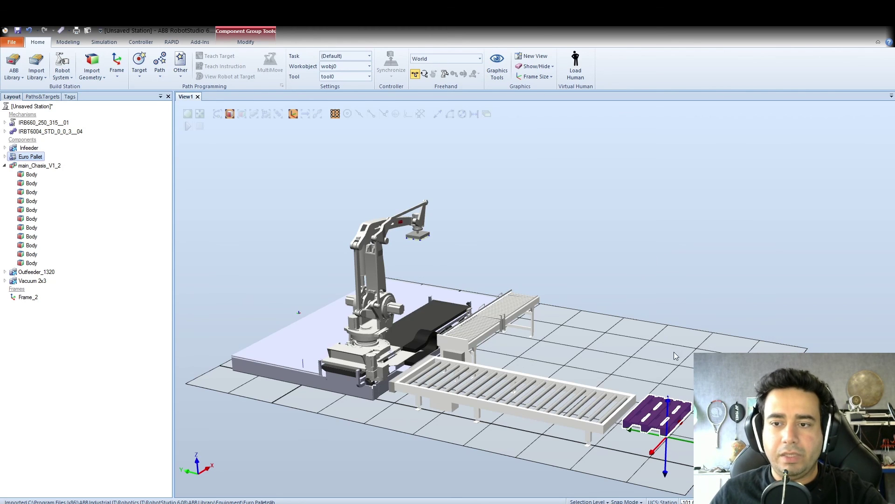
click(699, 287)
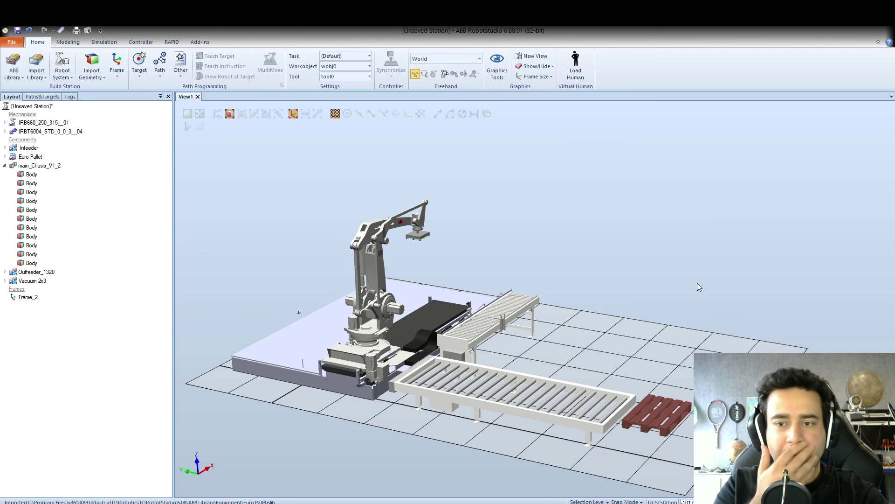